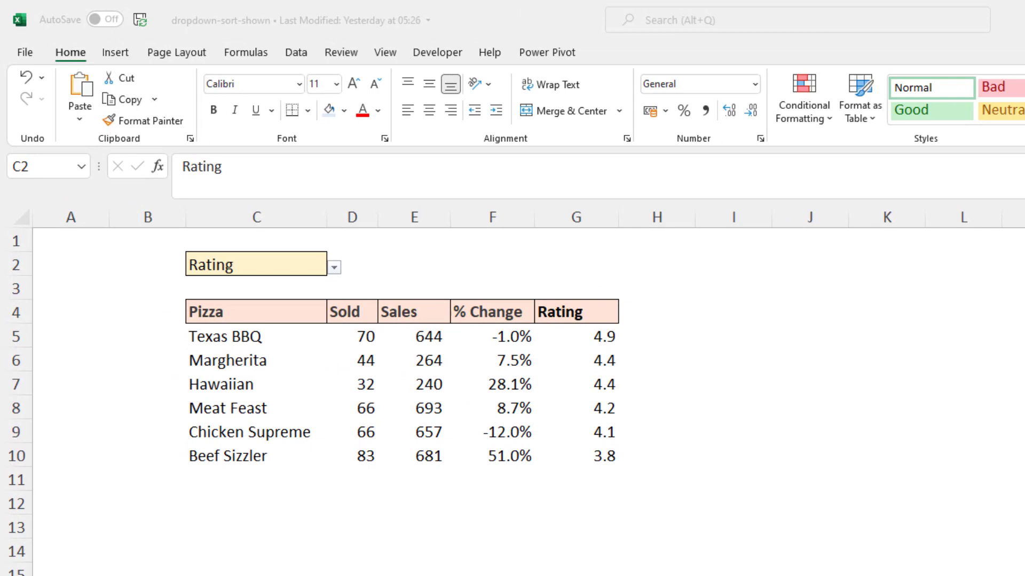
Sort the pizza report by Sales using the sort selector in C2
left_click(337, 268)
left_click(335, 268)
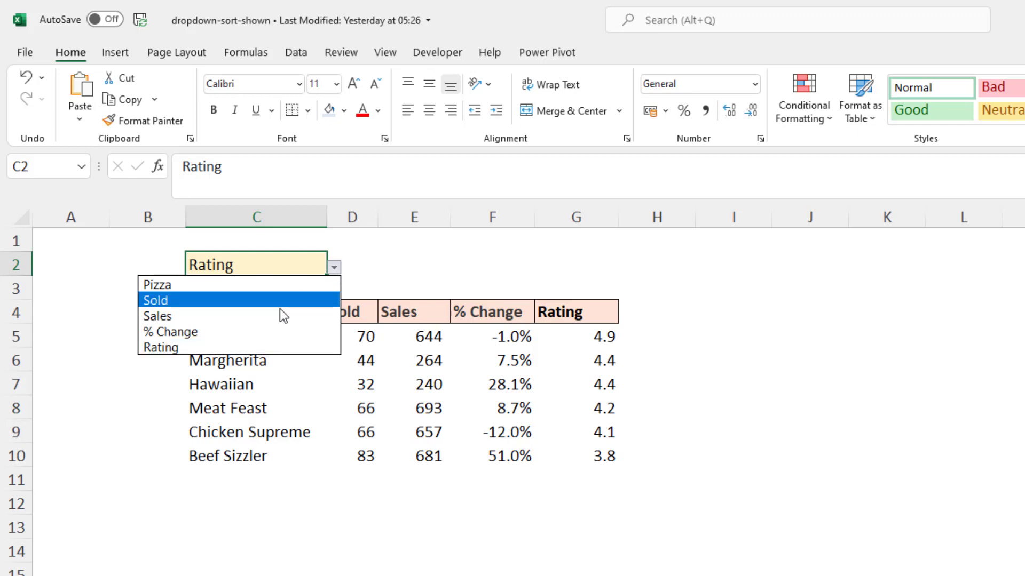
left_click(273, 314)
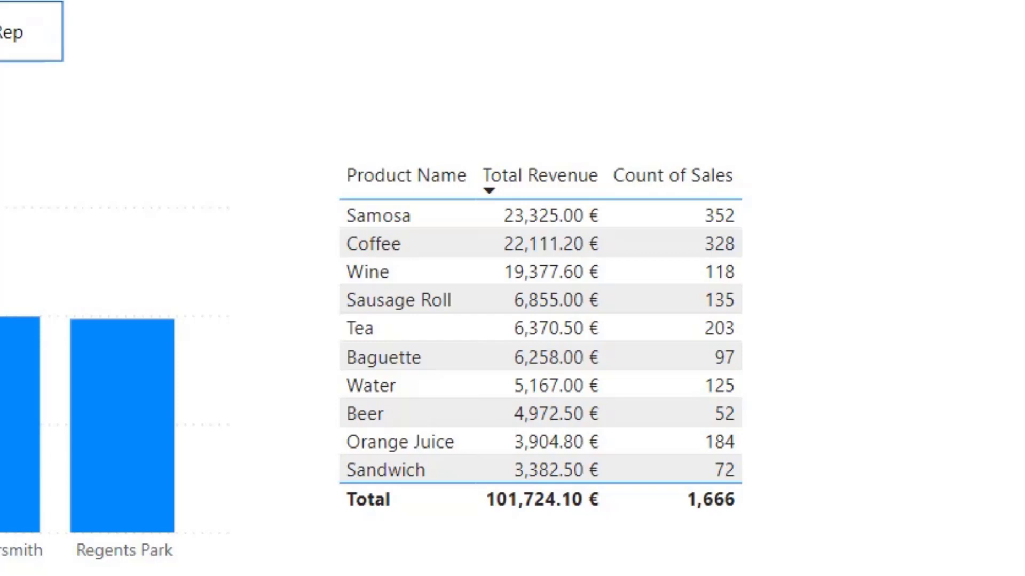
In the Power BI report, sort the product table by Count of Sales and by Product Name
left_click(700, 181)
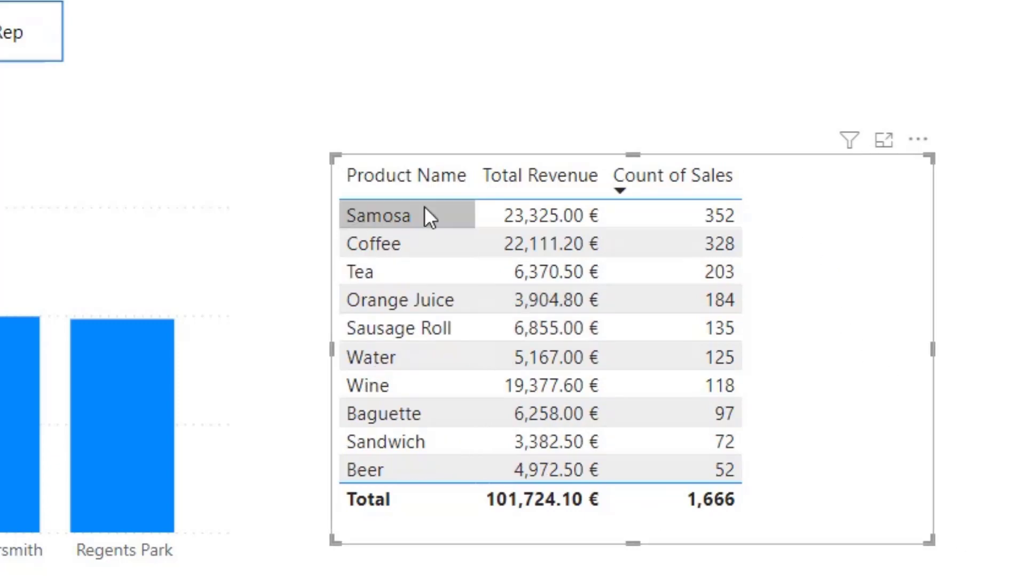
left_click(418, 178)
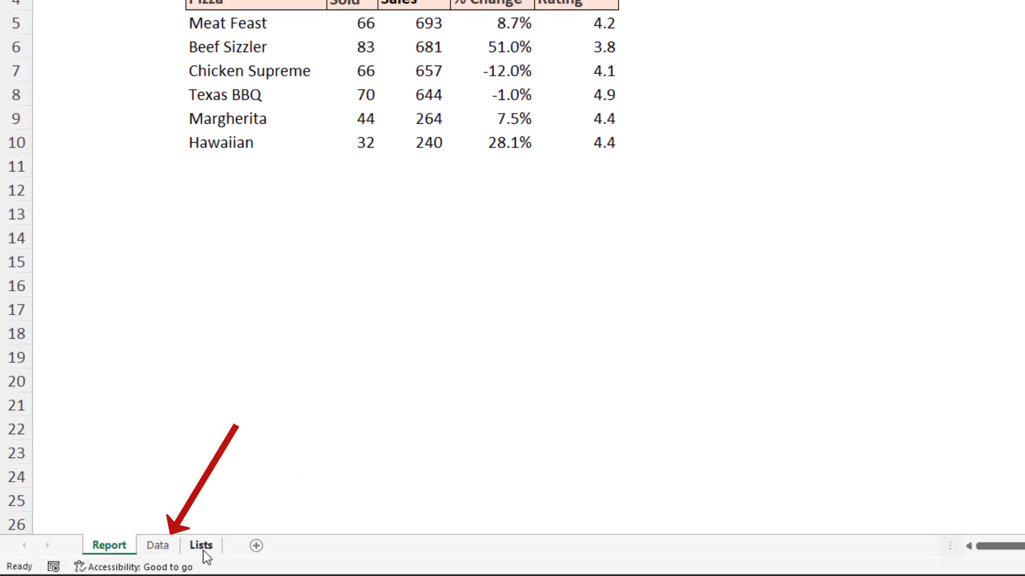
In the Excel workbook, view the Data sheet that feeds the report
left_click(163, 547)
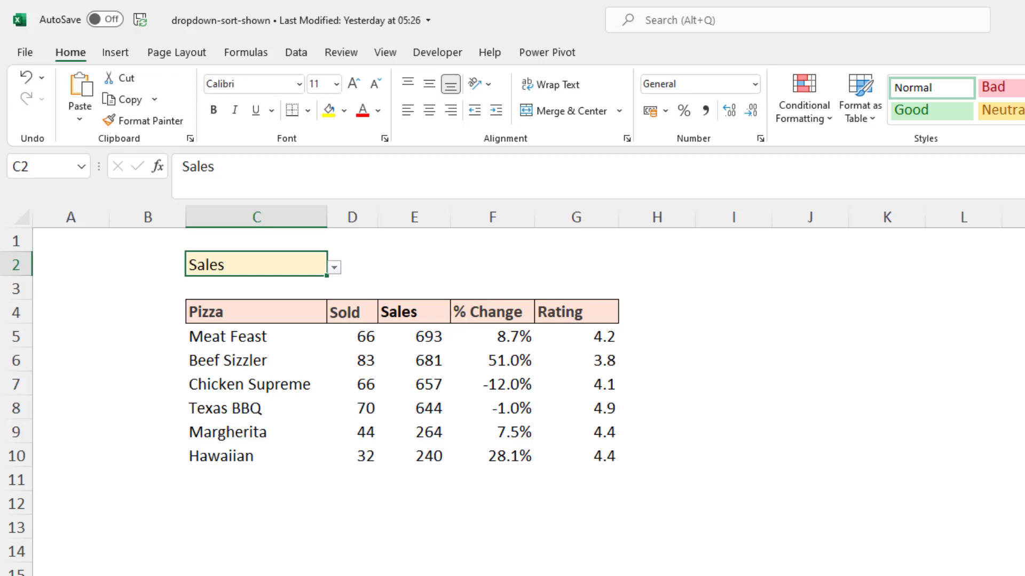
Insert the black down-pointing (▼) and up-pointing (▲) triangle symbols into cell I3 of the report sheet
left_click(762, 313)
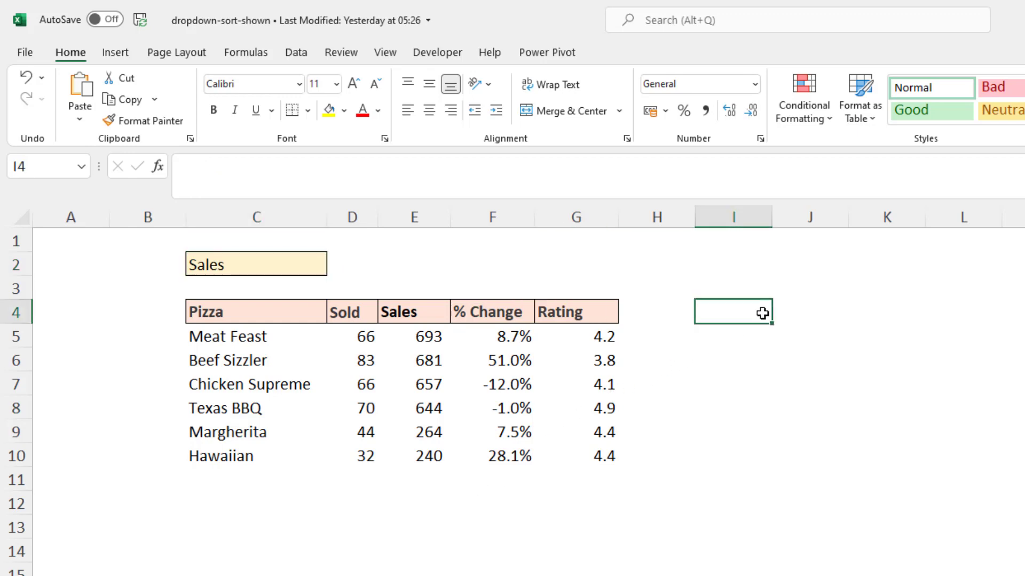
left_click(761, 286)
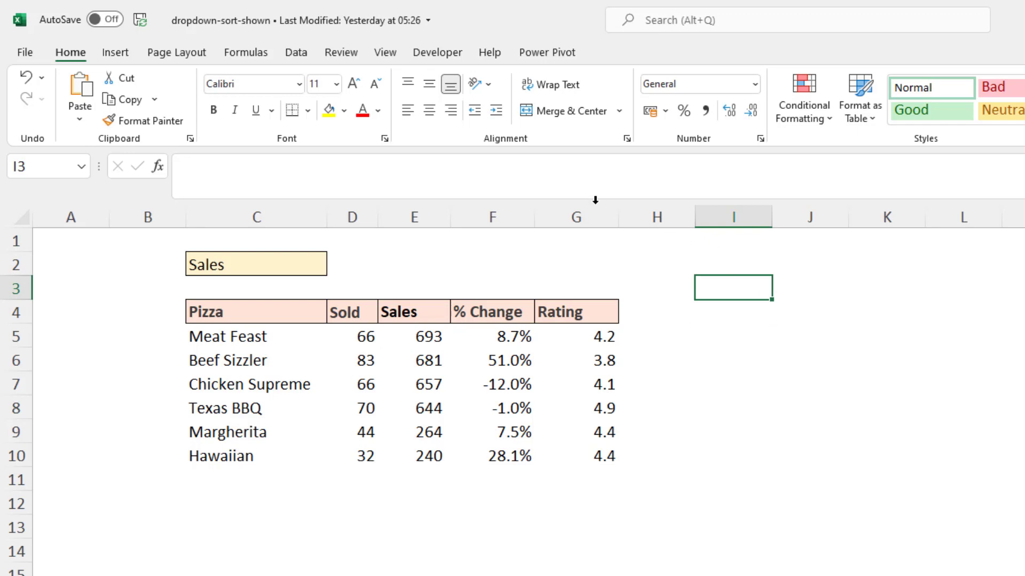
left_click(116, 52)
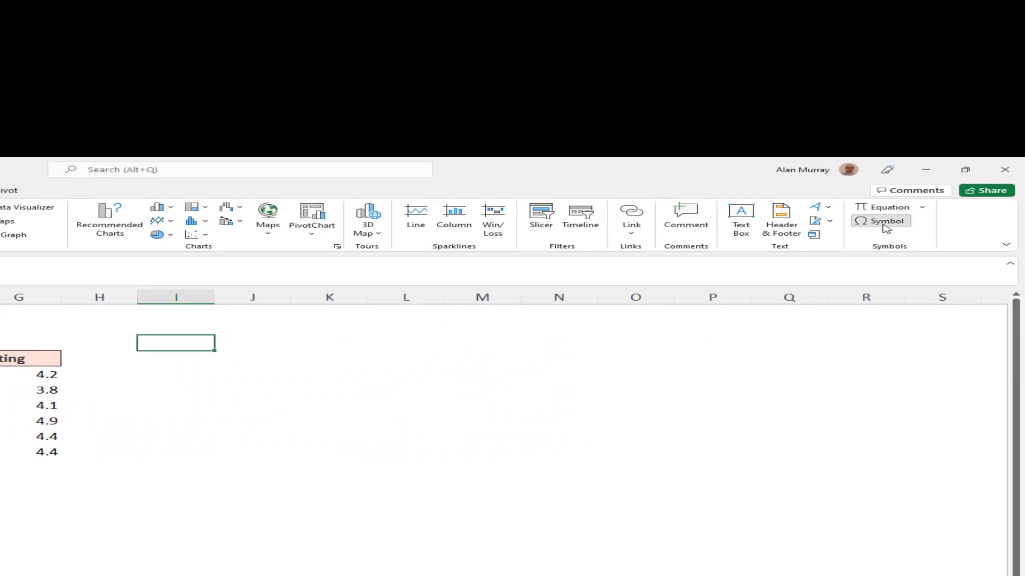
left_click(884, 224)
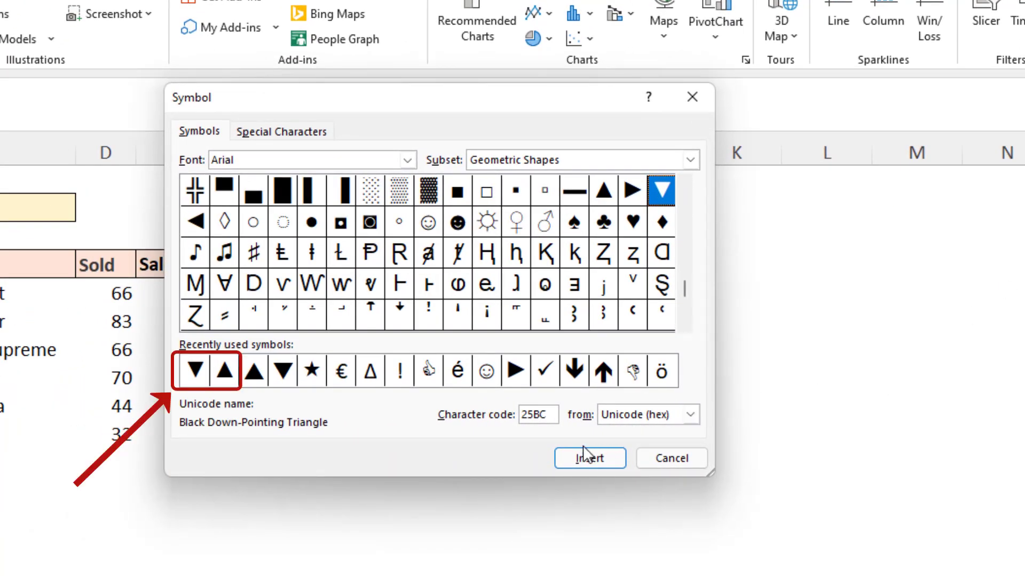
left_click(198, 369)
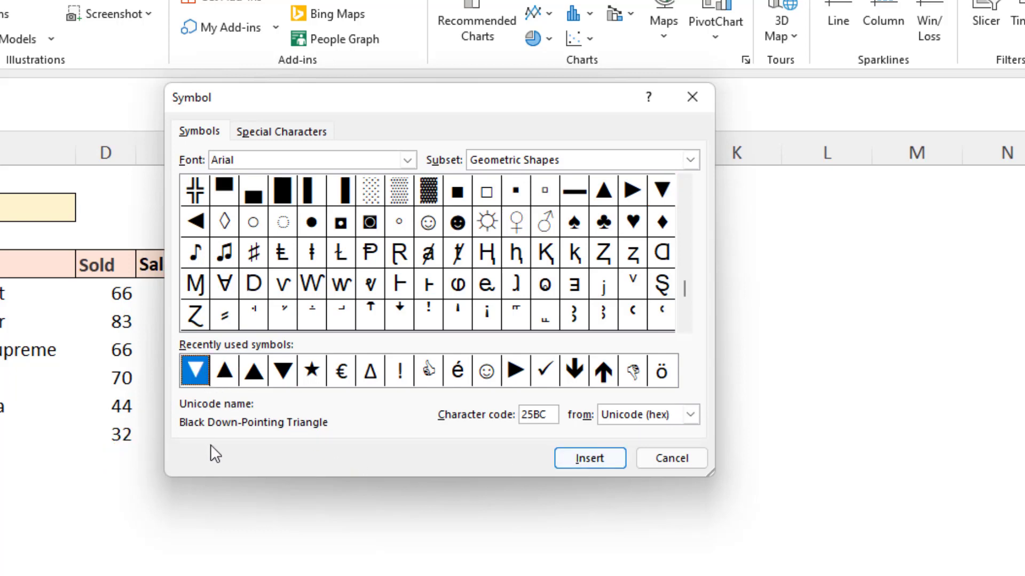
left_click(590, 459)
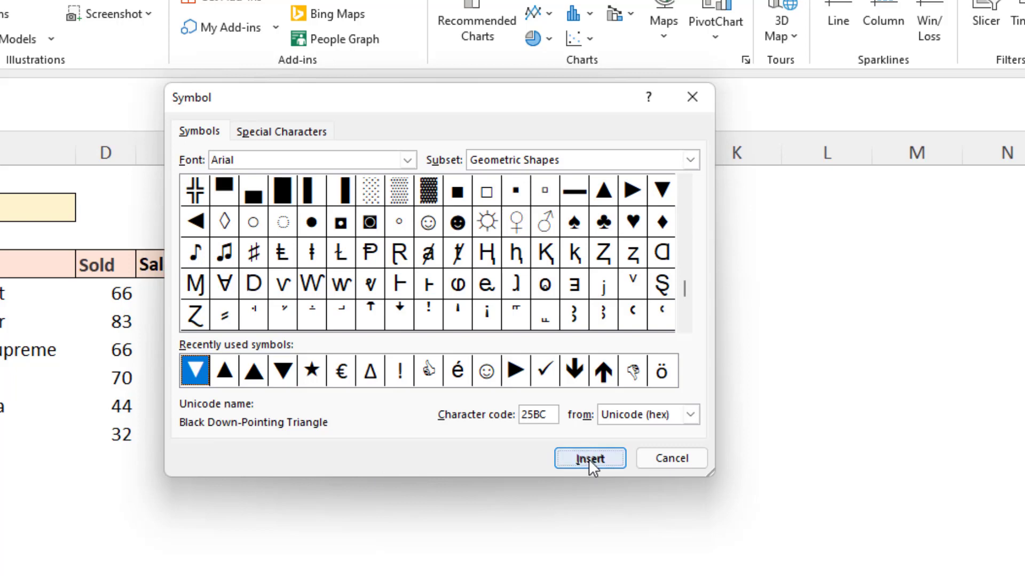
left_click(224, 370)
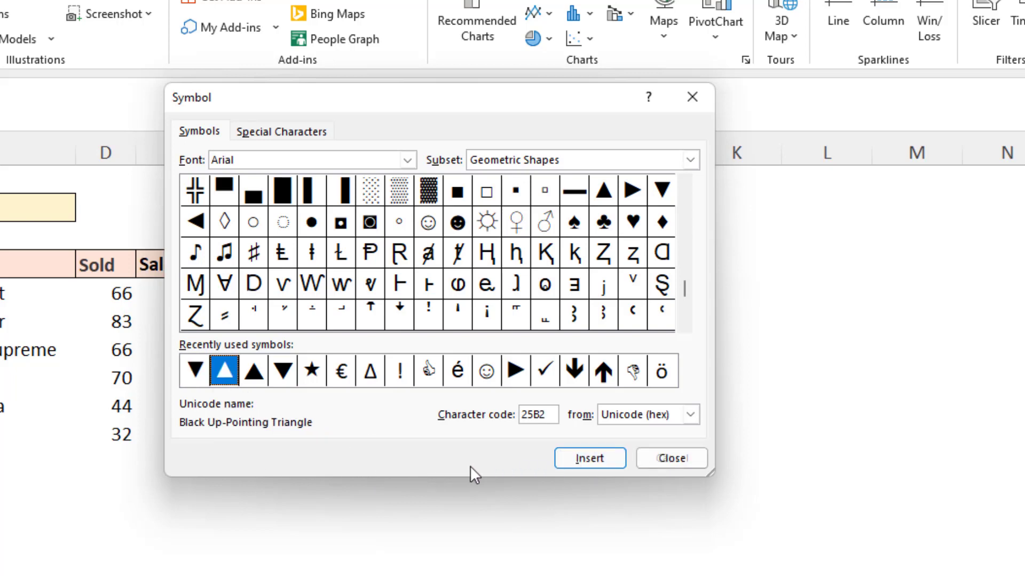
left_click(580, 459)
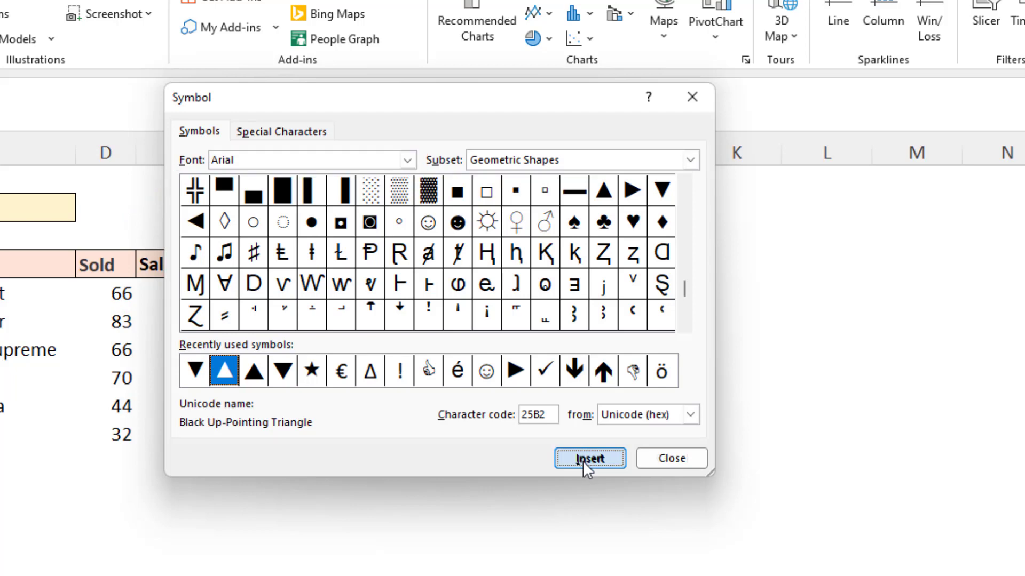
left_click(584, 460)
left_click(640, 455)
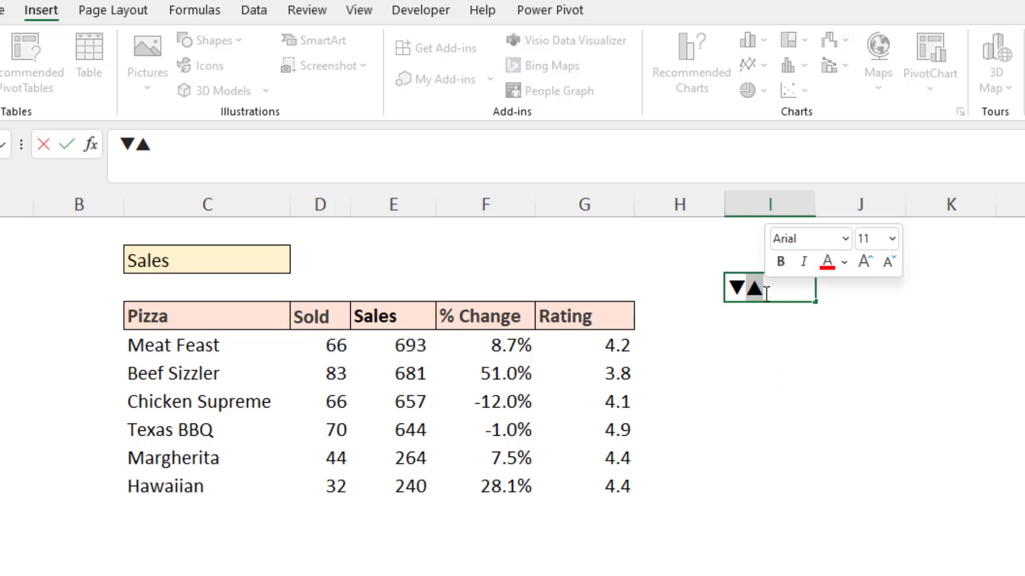
Copy both triangle symbols from the I3 entry and commit the cell
left_click_drag(764, 288, 727, 288)
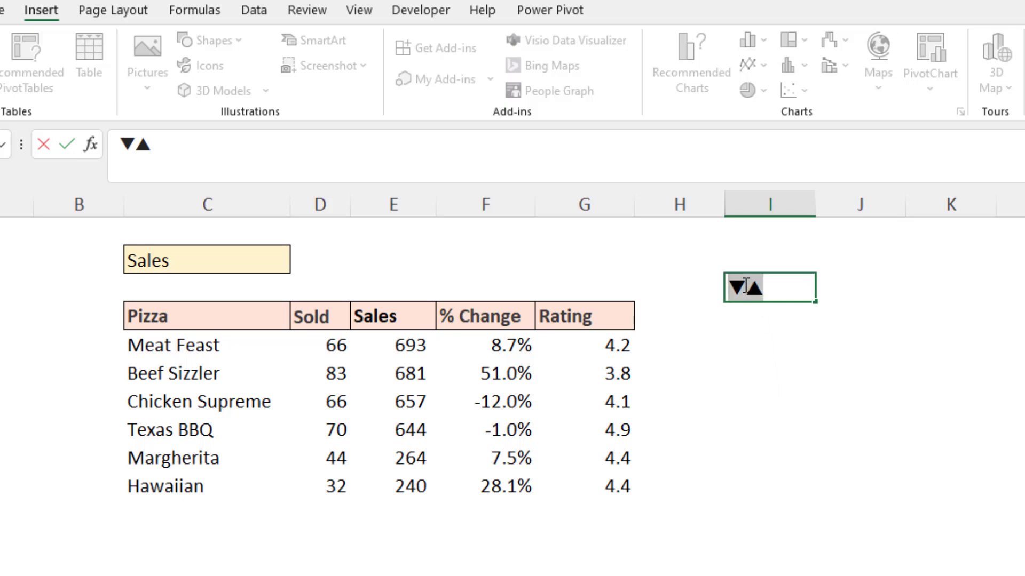
right_click(746, 284)
left_click(777, 327)
key("Return")
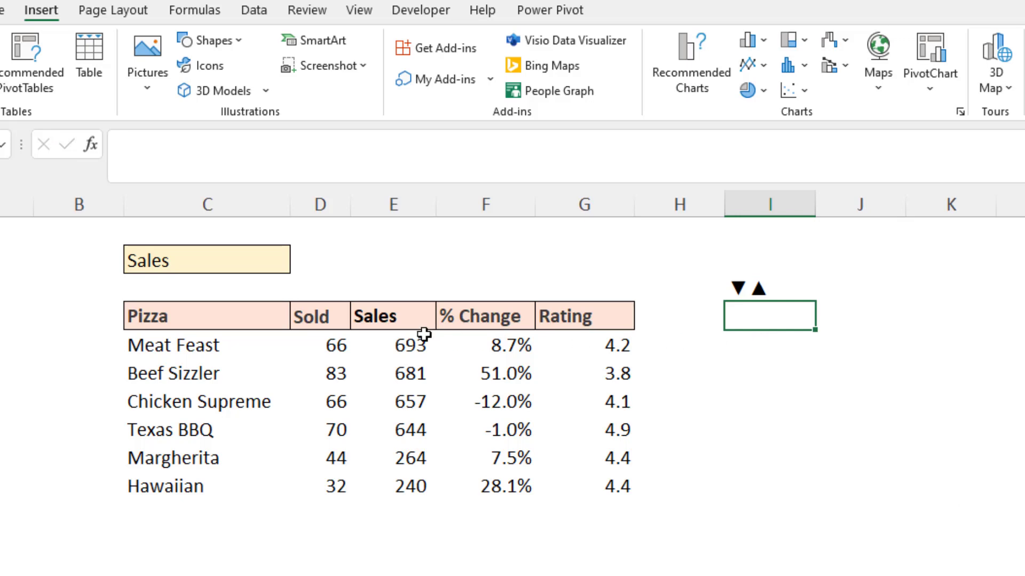
Start a formula in C4 that joins the Pizza header from the Data sheet's table with a space: =tblPizza[[#Headers],[Pizza]]&" "&
left_click(276, 320)
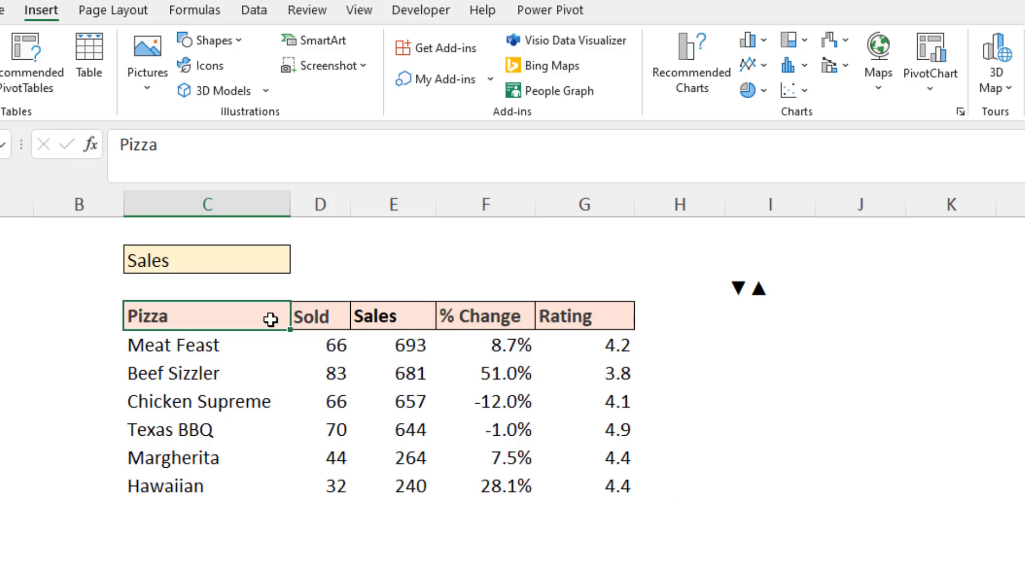
type("=")
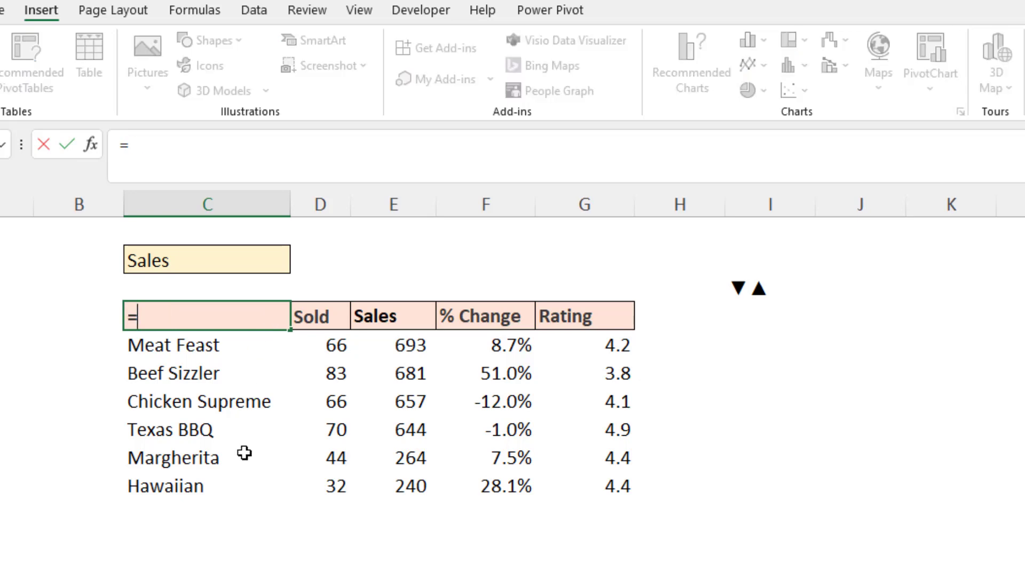
key("ctrl+Page_Down")
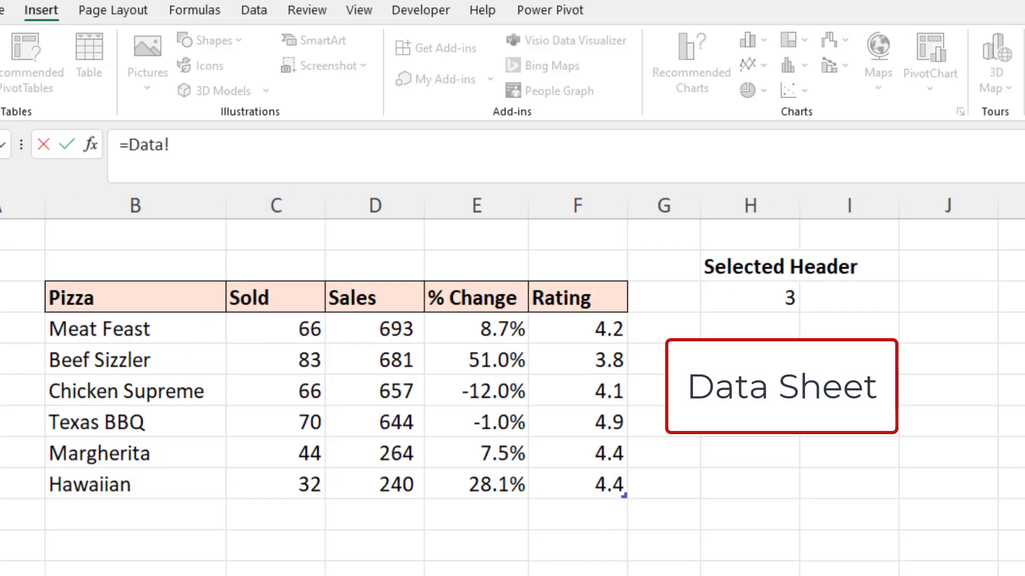
left_click(124, 303)
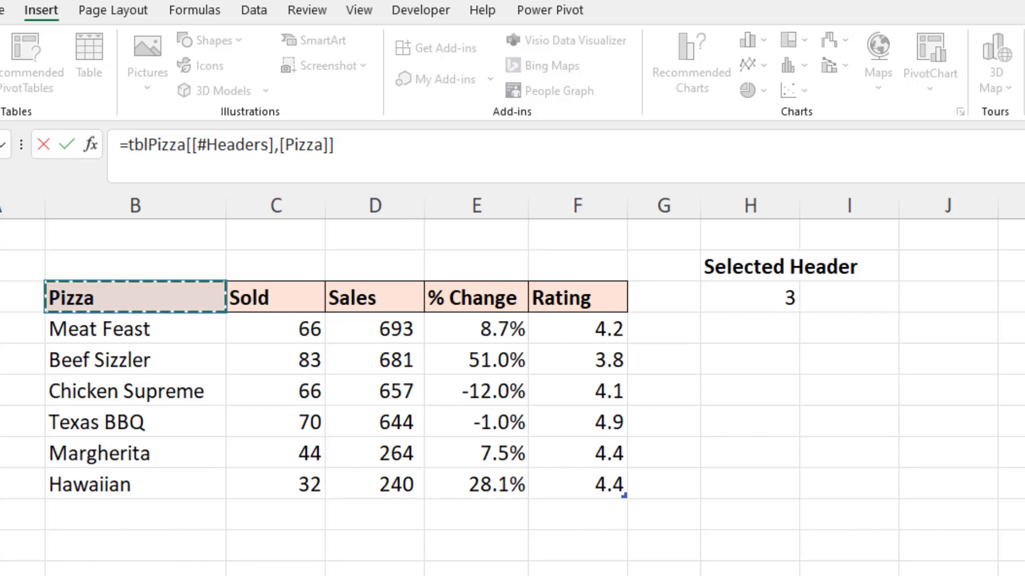
type("&")
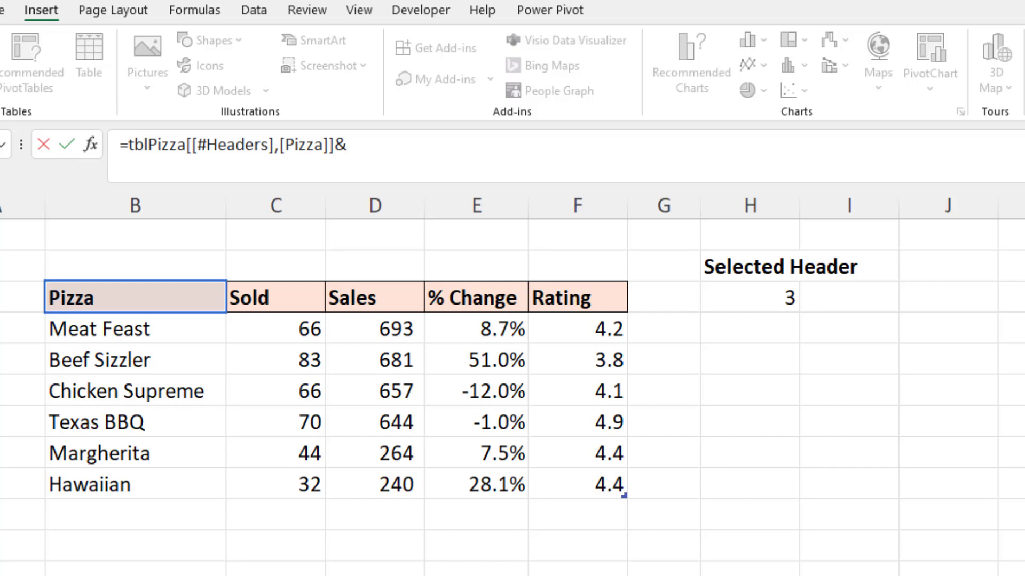
type("\" \"&")
Extend the C4 formula with an IF function whose test is COLUMN(Data!A1)=Data!H3
type("if")
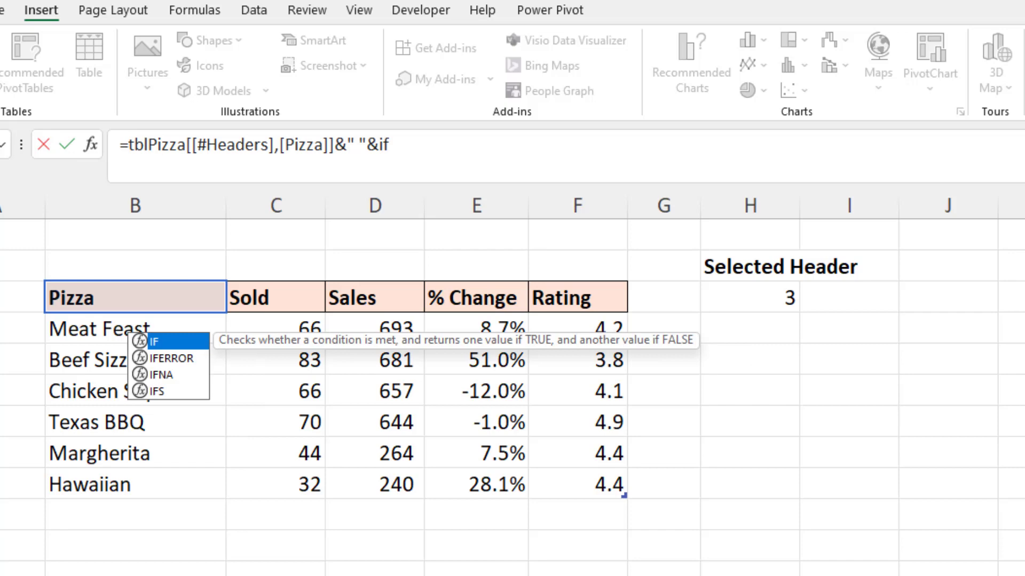
type("(")
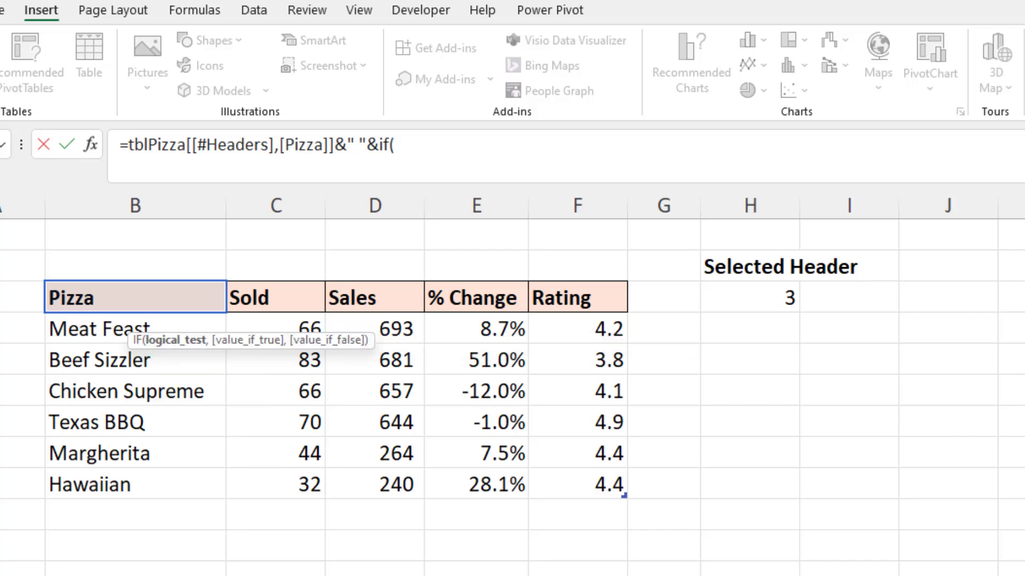
type("co")
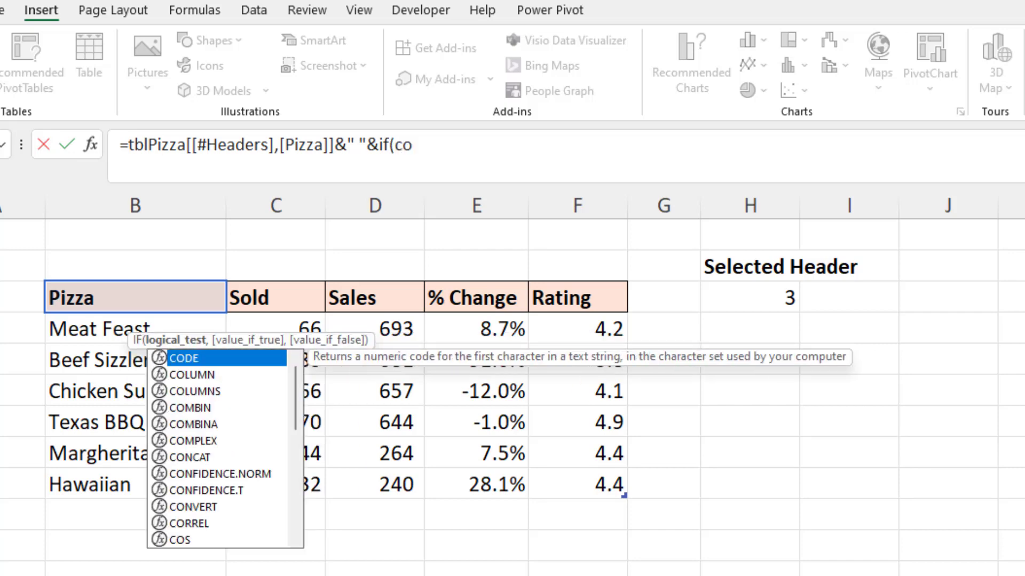
type("l")
key("Tab")
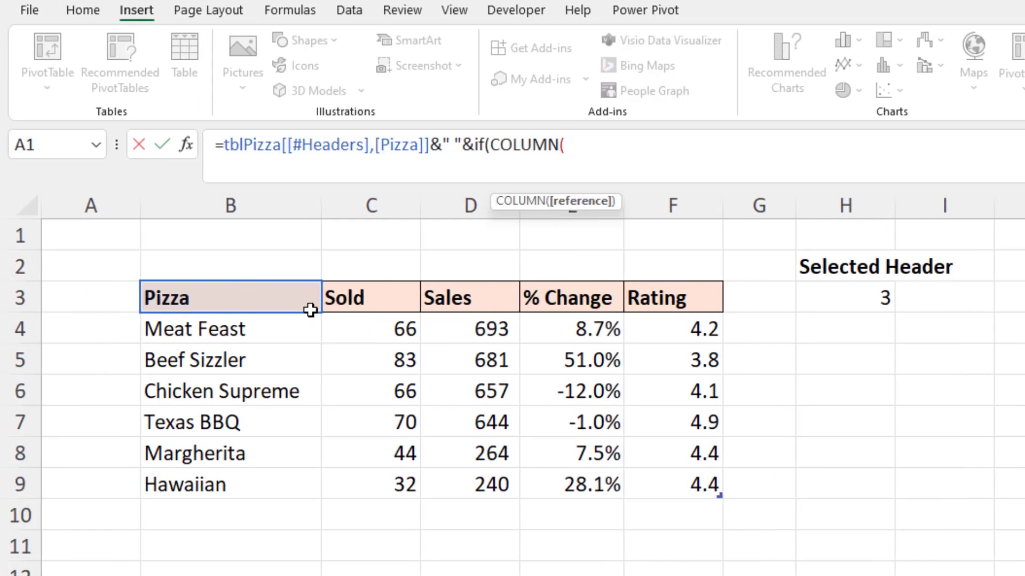
left_click(132, 234)
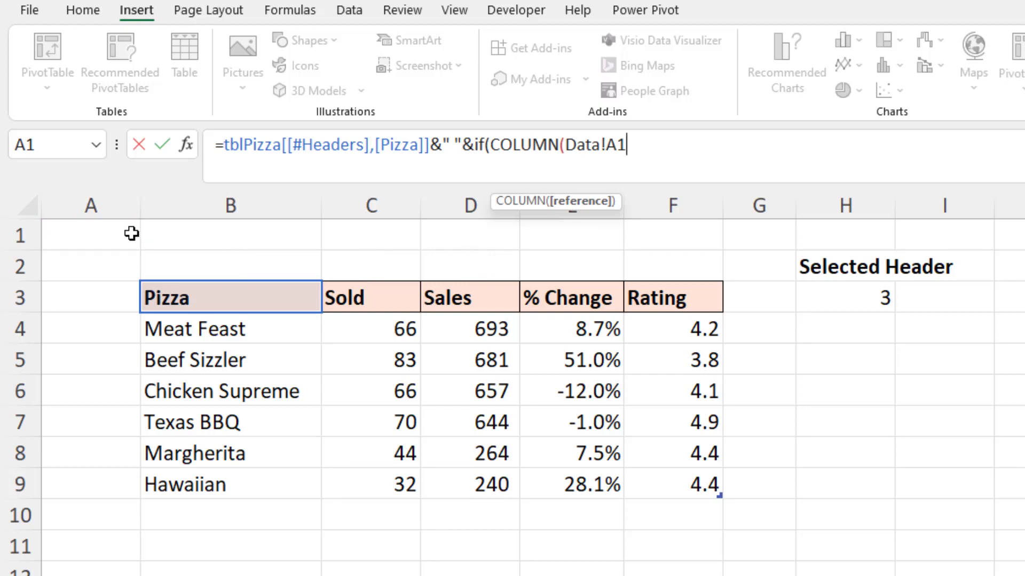
type(")")
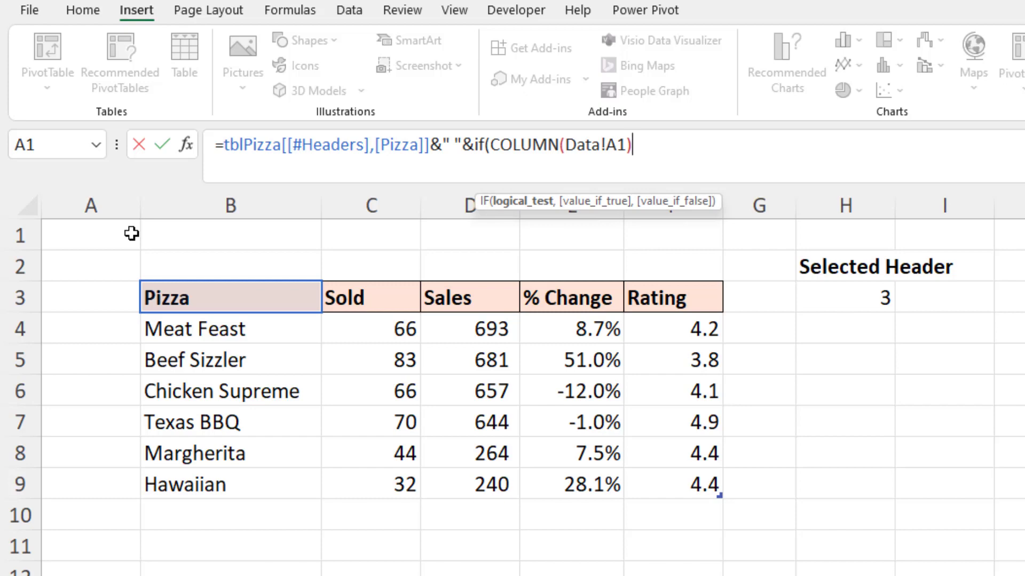
type("=")
left_click(817, 301)
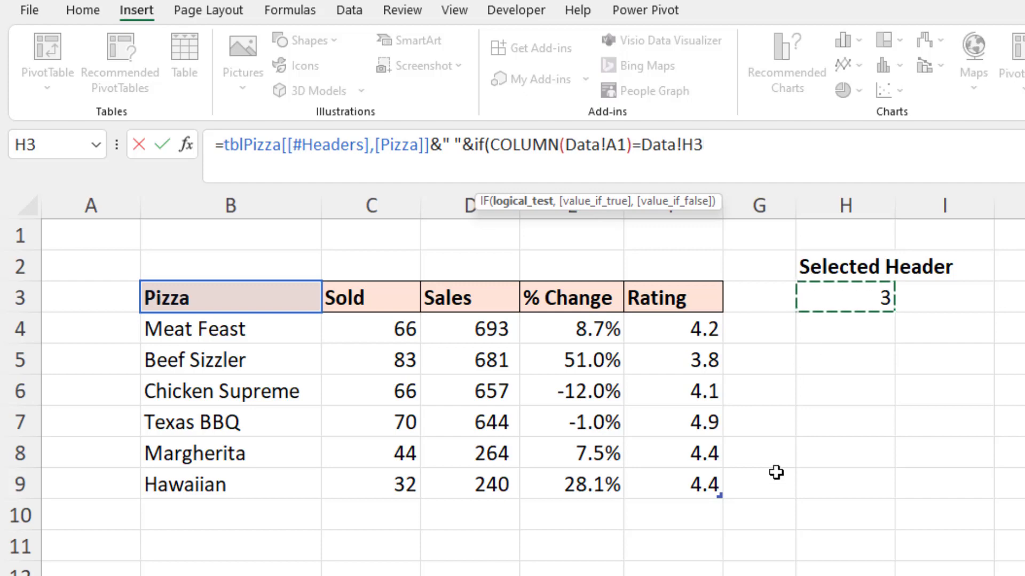
Make the IF return "▲" when true and an empty string when false, and complete the C4 formula
type(",\"")
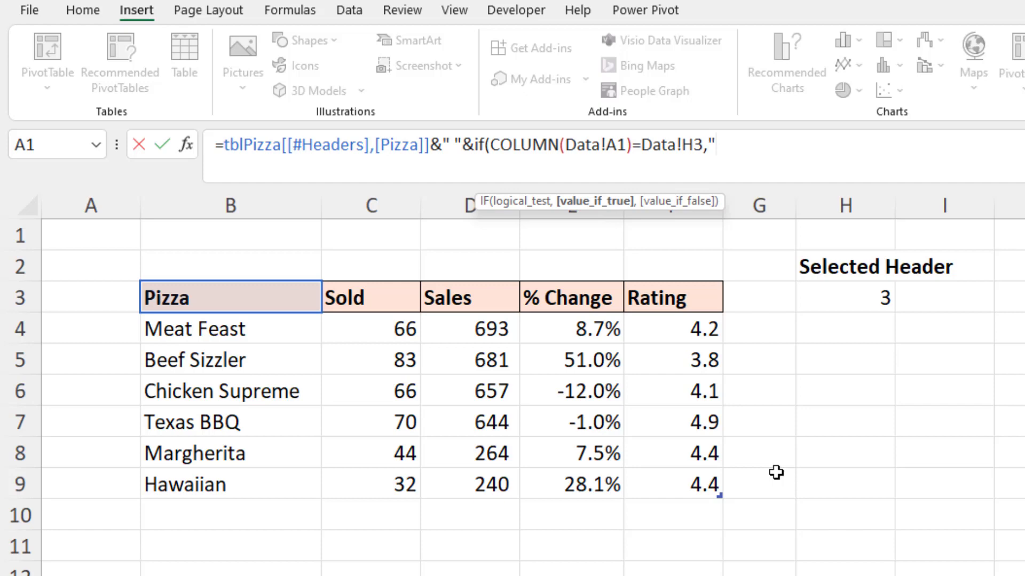
type("▼▲")
left_click(732, 150)
key("BackSpace")
type("\",")
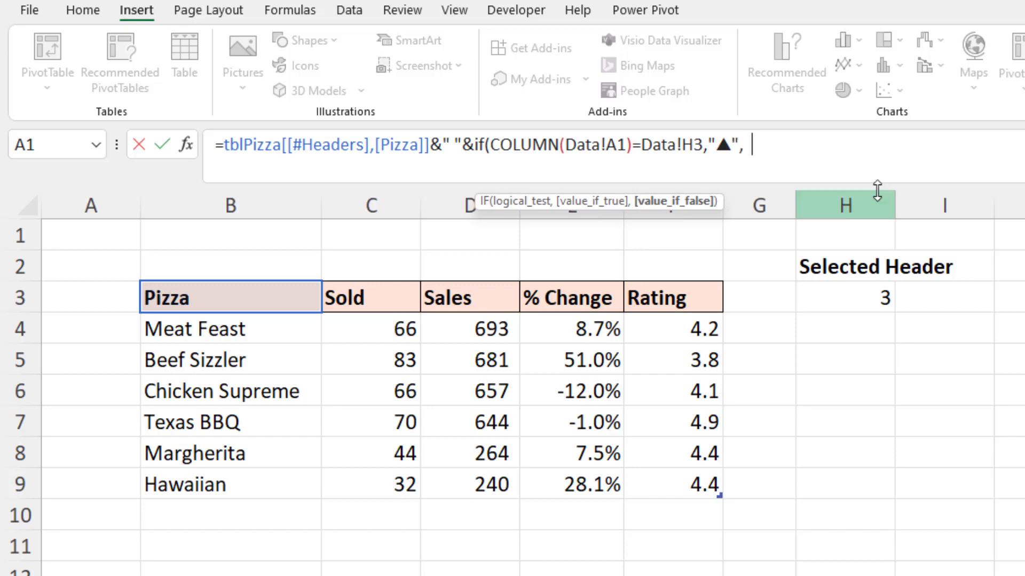
key("BackSpace")
type("\"\")")
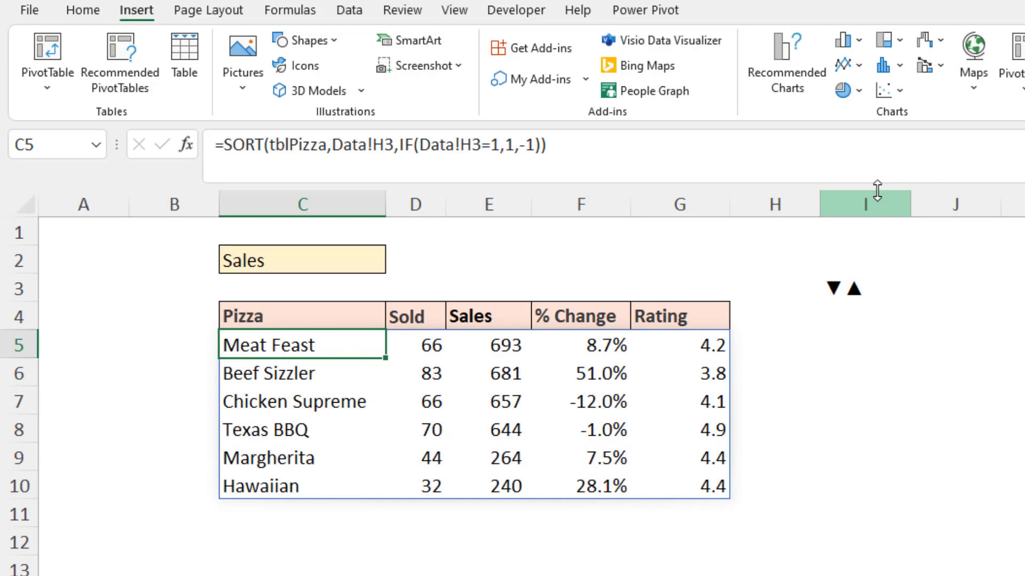
Fill the Pizza header formula from C4 across to the Sold header in D4
left_click(353, 326)
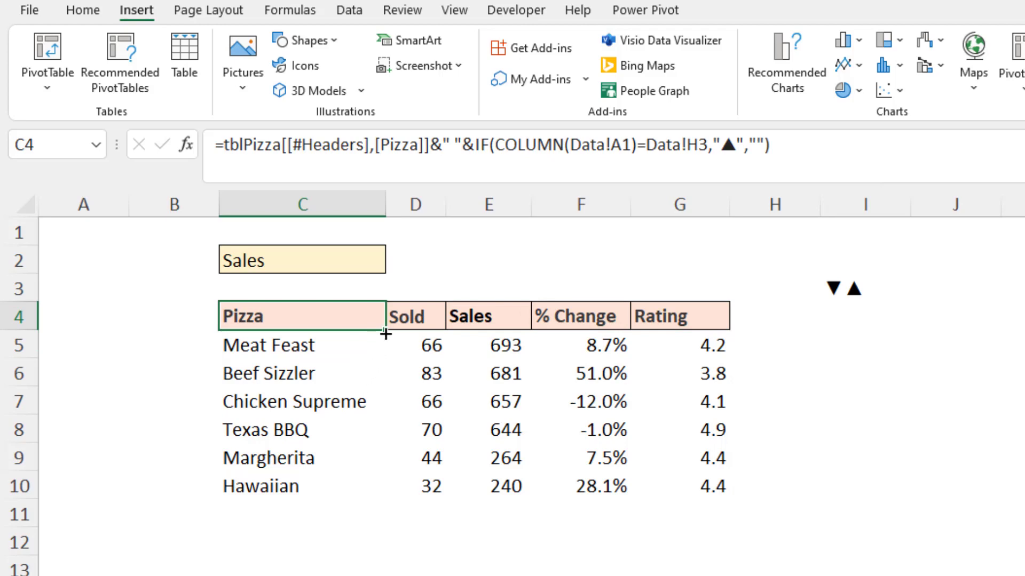
left_click_drag(385, 331, 453, 332)
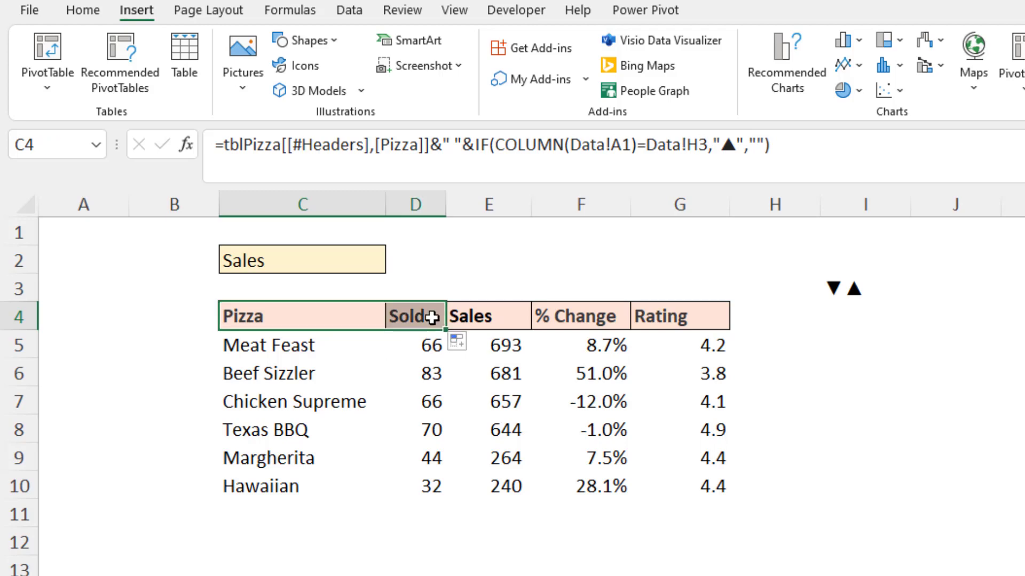
Make the D4 header formula return "▼" instead of "▲", and fill it across to the Rating header in G4
left_click(432, 318)
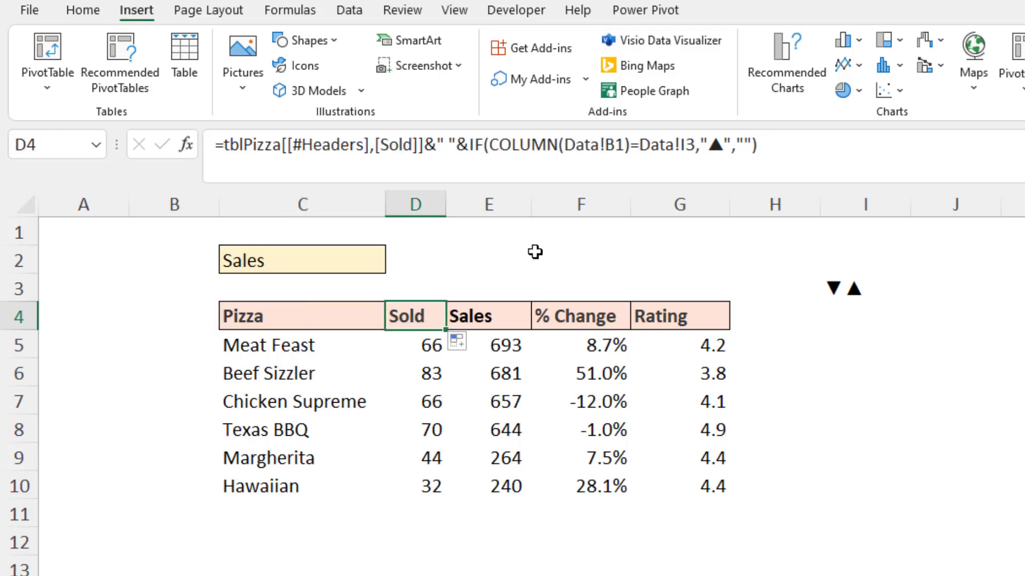
left_click(710, 147)
left_click_drag(710, 147, 721, 146)
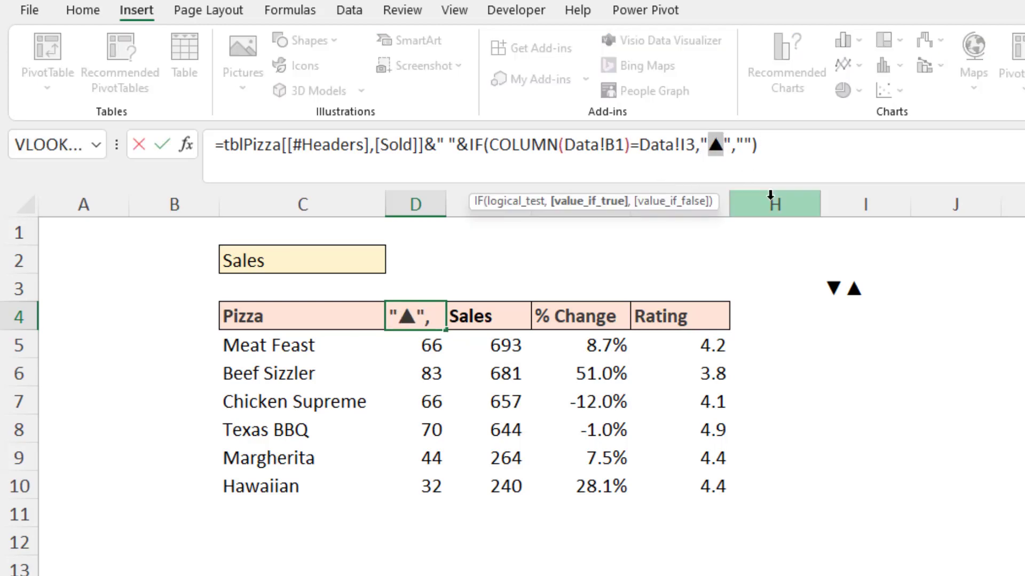
type("▼▲")
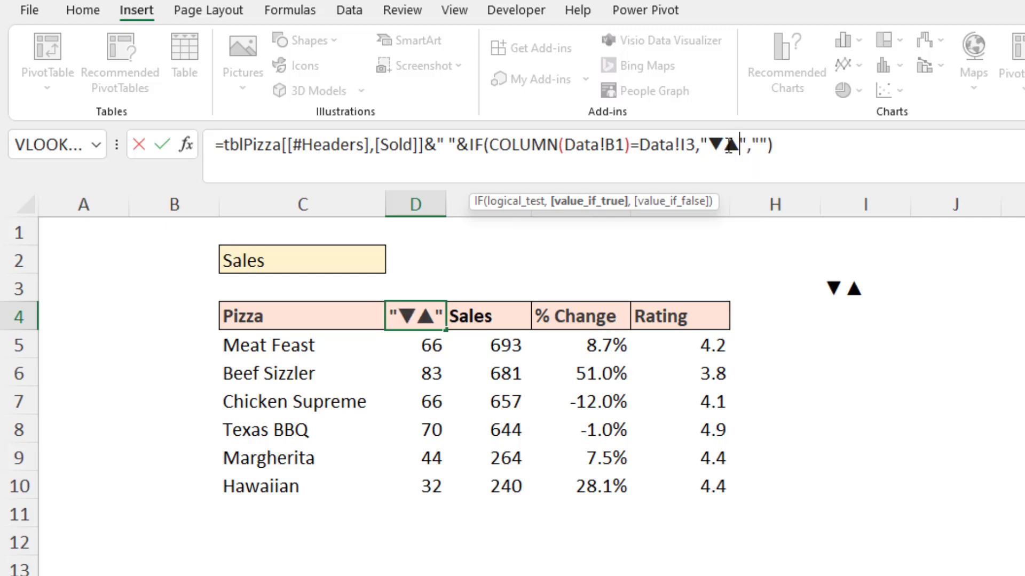
left_click_drag(739, 145, 723, 145)
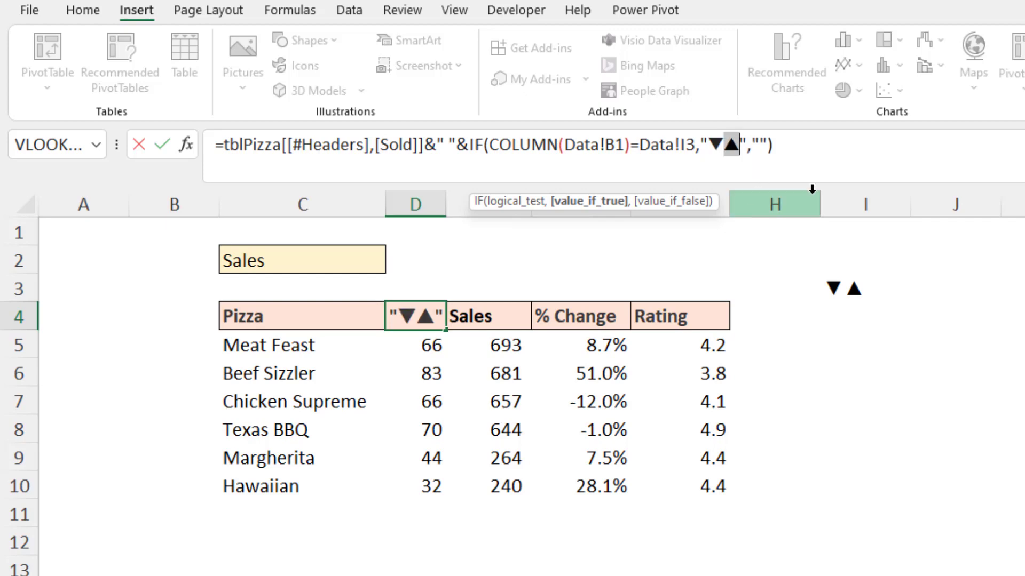
key("BackSpace")
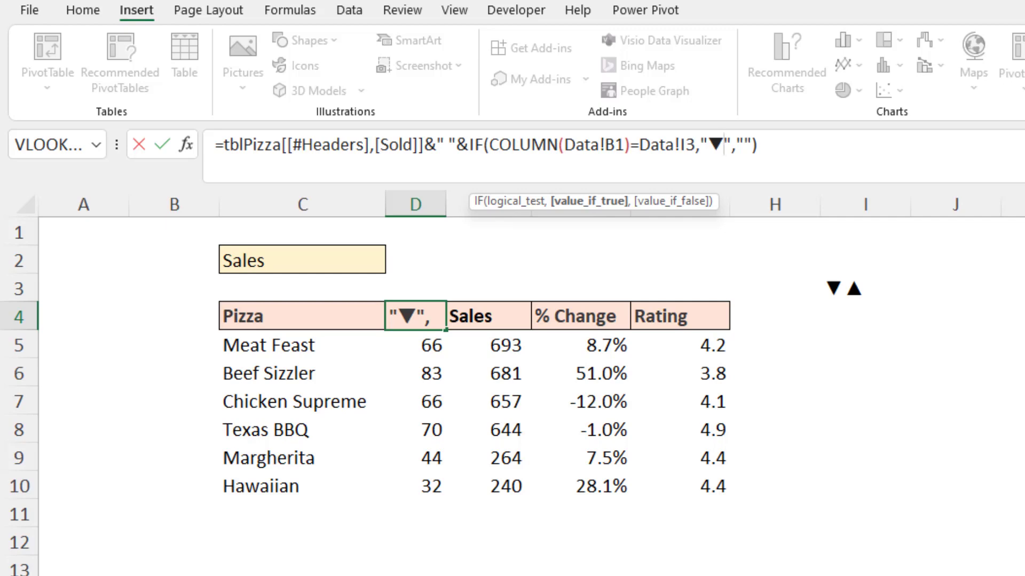
key("Return")
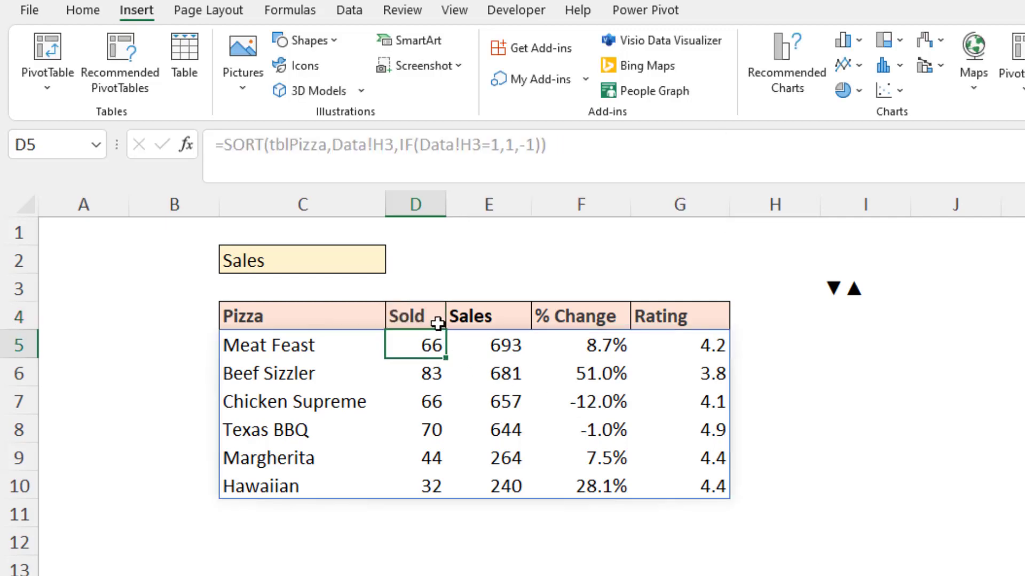
left_click_drag(438, 322, 714, 333)
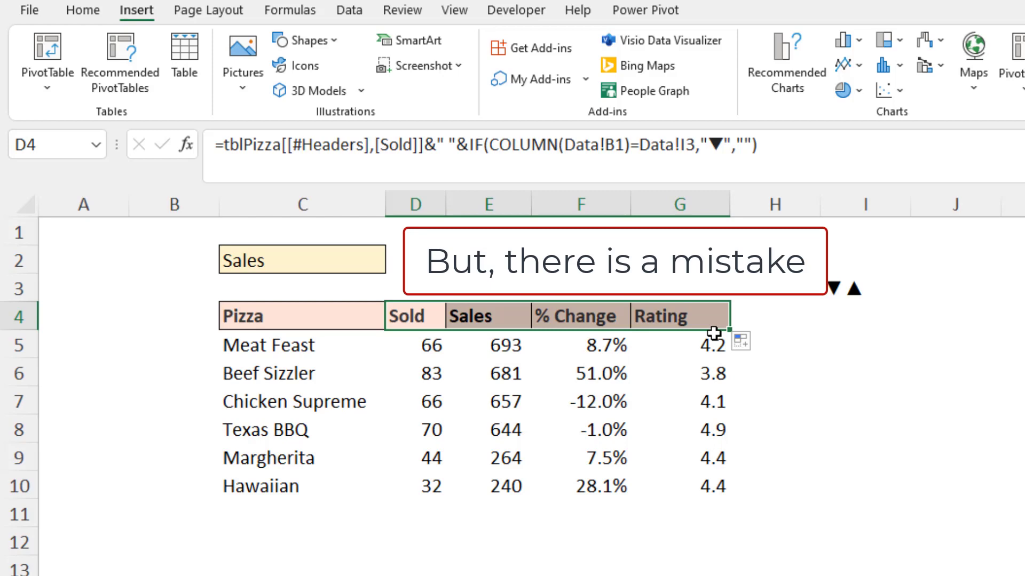
Make the Data!H3 reference in the Pizza header formula in C4 absolute, as Data!$H$3
double_click(341, 315)
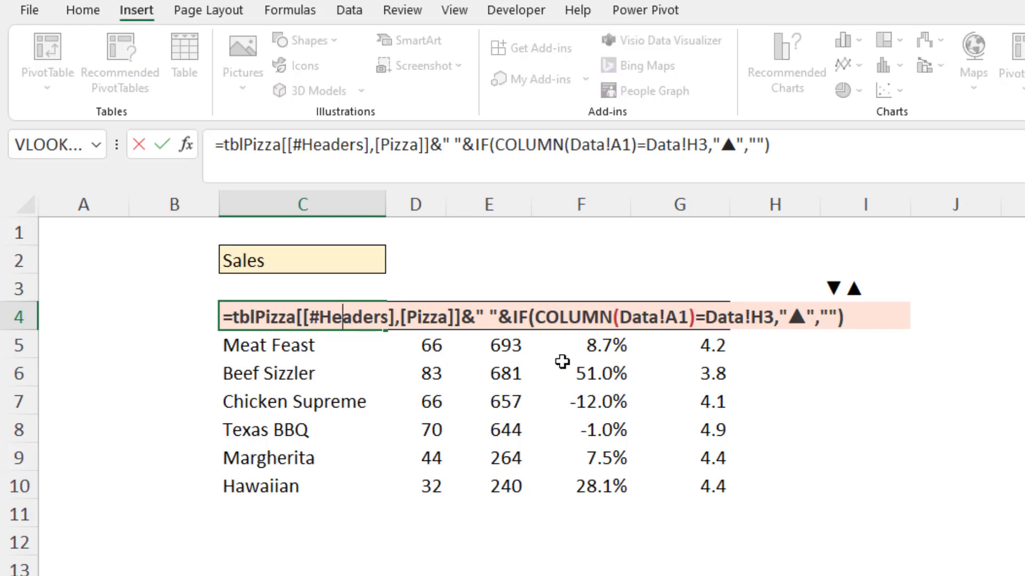
left_click(697, 152)
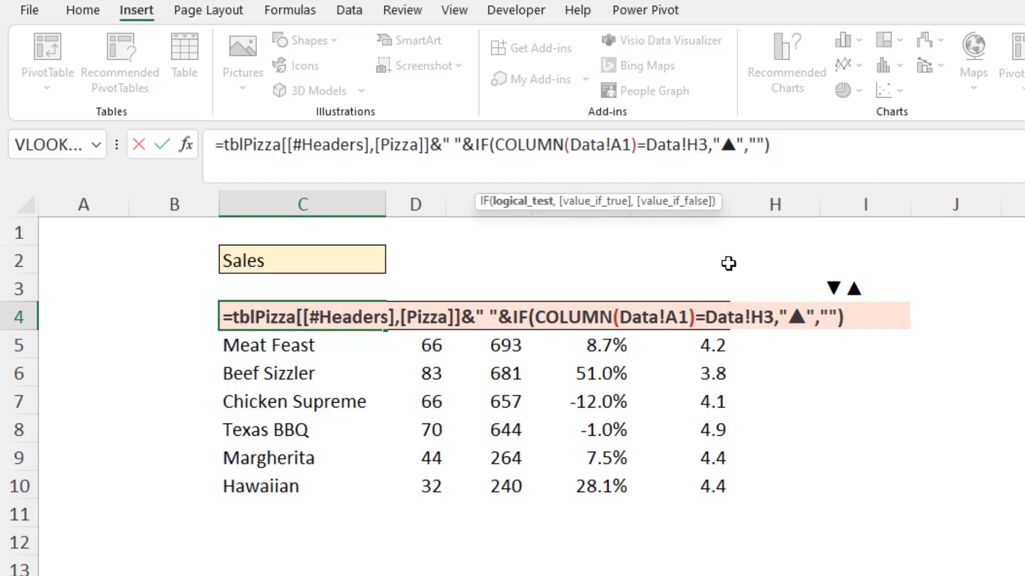
key("F4")
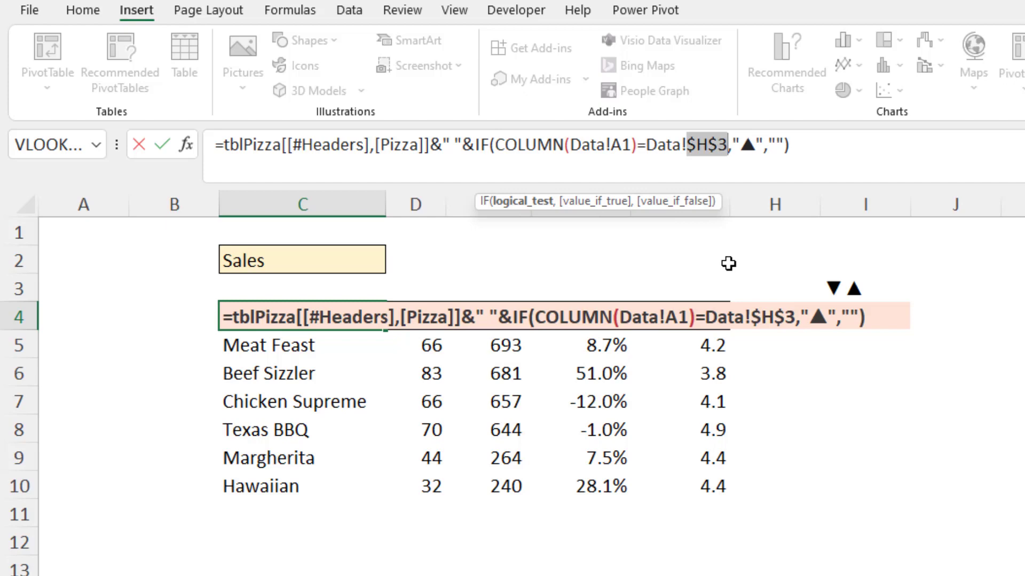
key("Return")
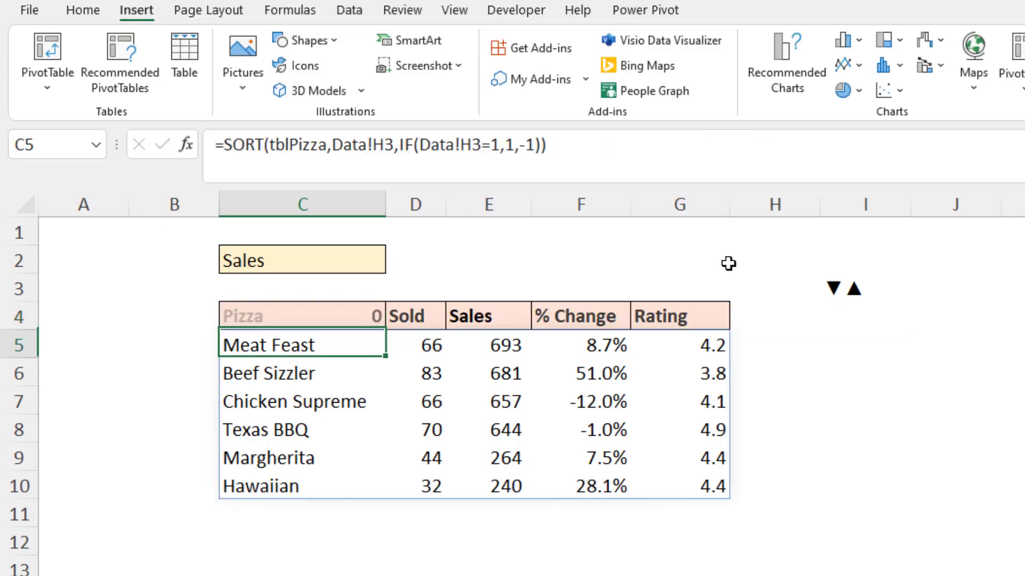
Correct the IF test in D4 to compare with Data!$H$3, and fill the formula across to G4
left_click(430, 319)
double_click(431, 319)
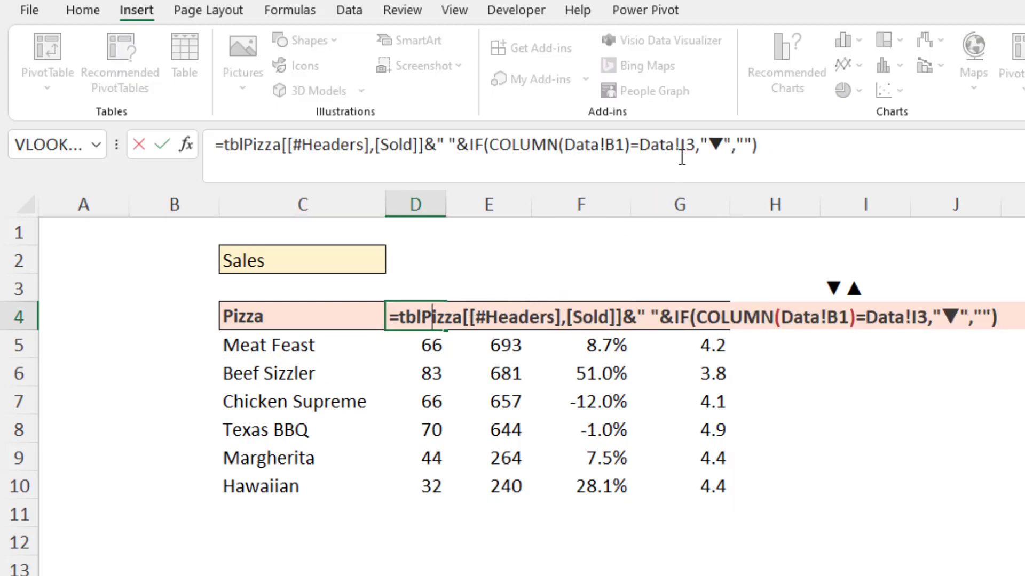
left_click_drag(680, 147, 689, 148)
type("H")
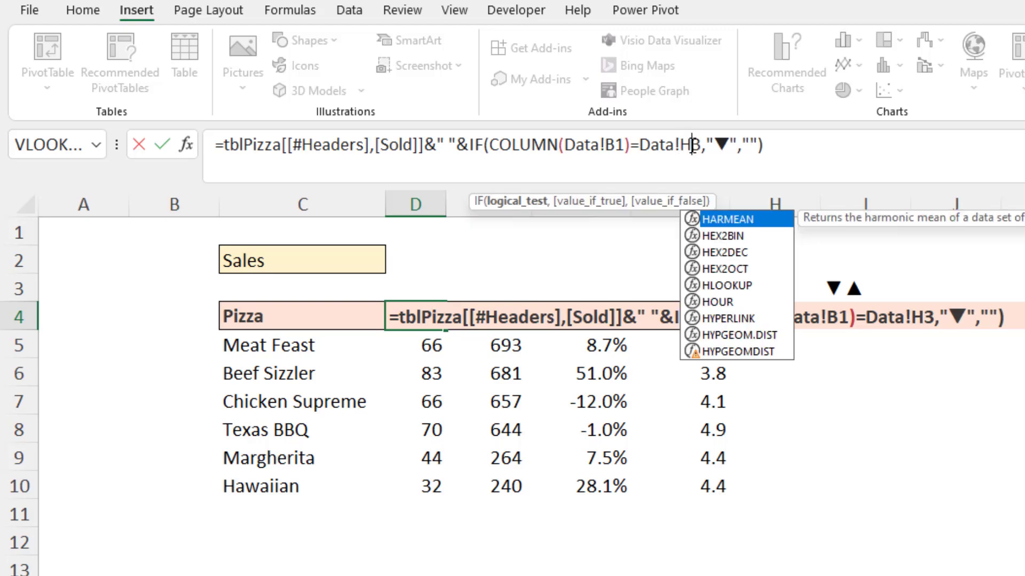
key("F4")
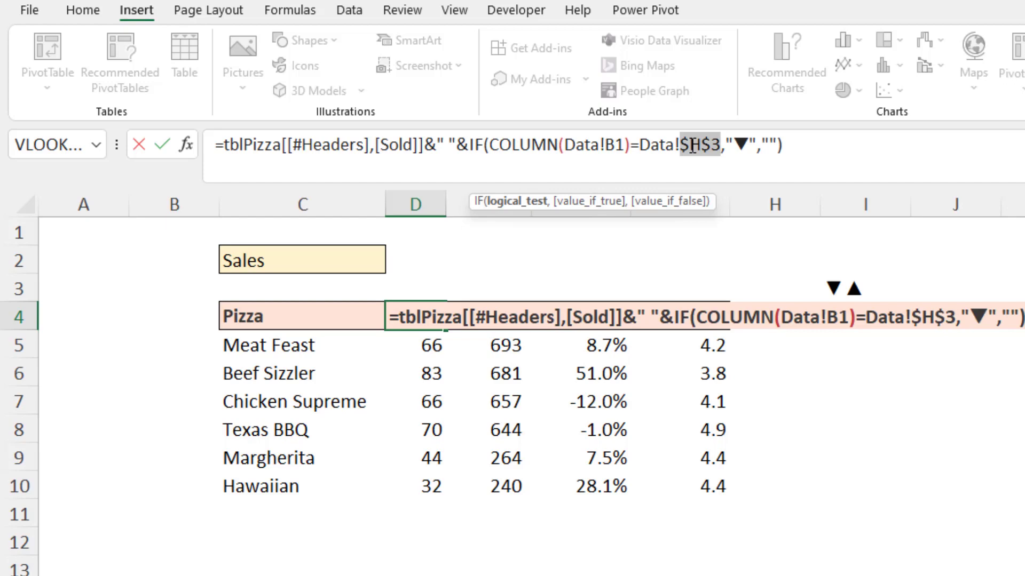
key("Return")
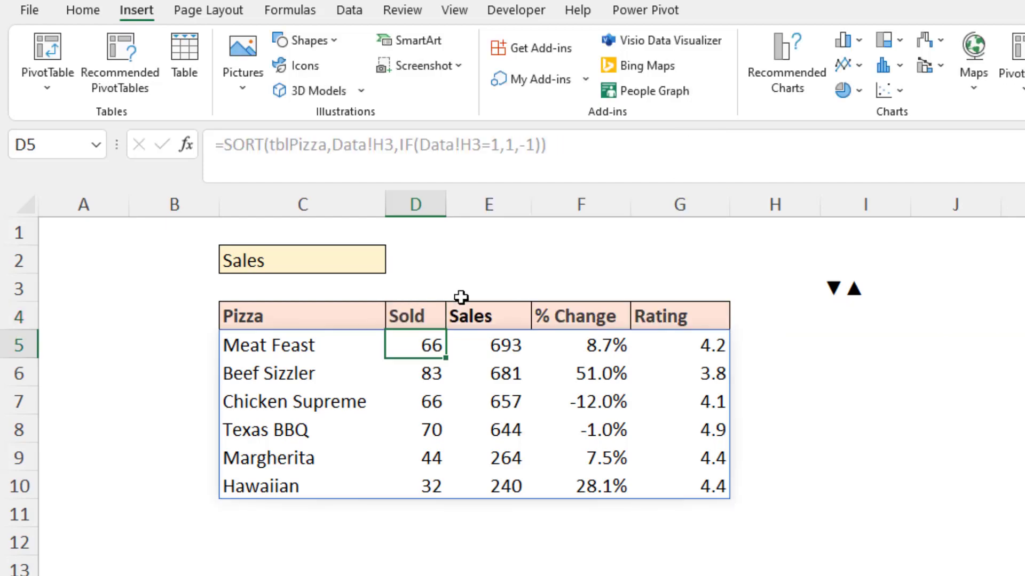
left_click(435, 317)
left_click_drag(445, 328, 731, 324)
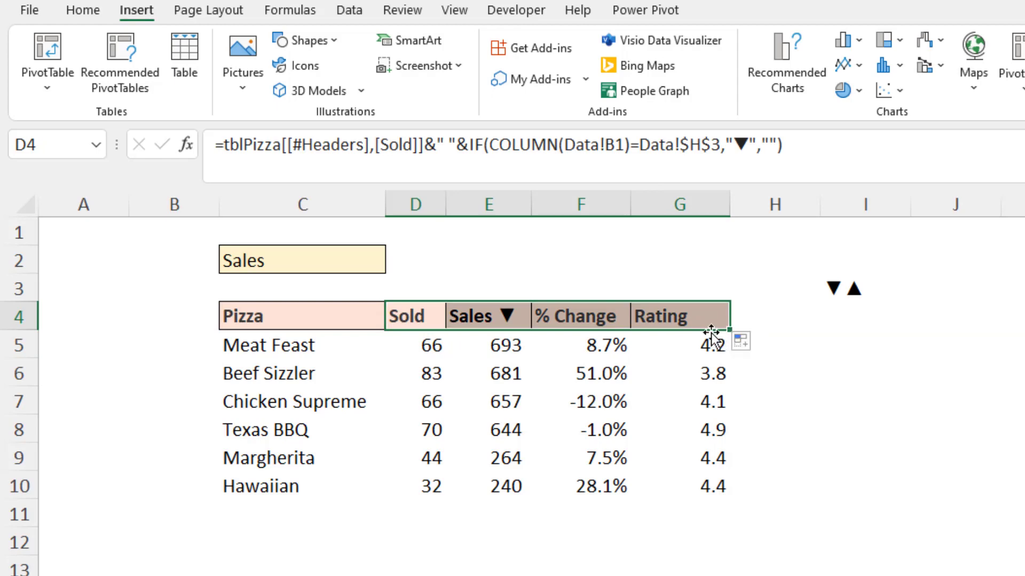
Test the header arrows by choosing first Pizza and finally Rating in the C2 sort dropdown
left_click(438, 317)
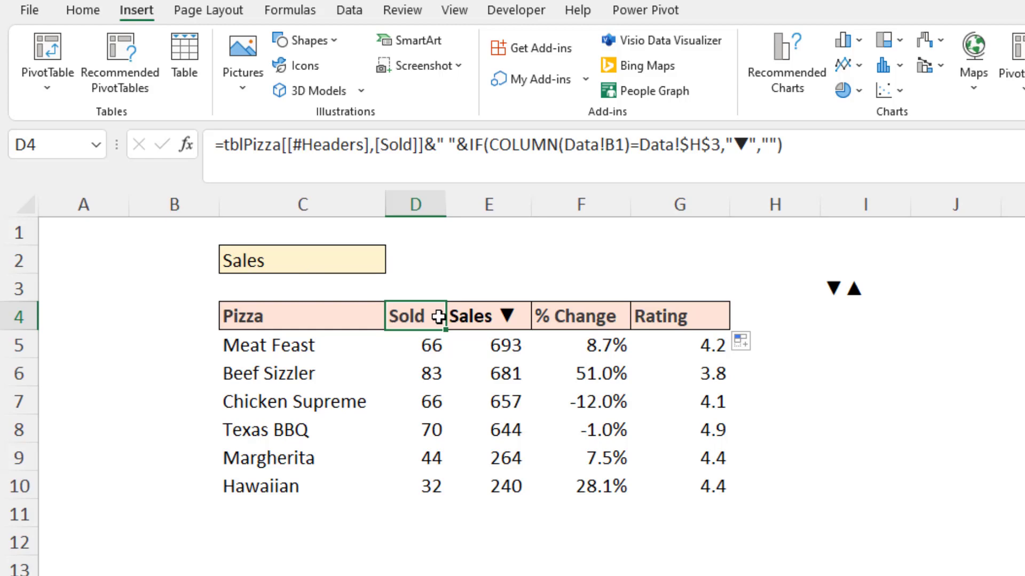
left_click(362, 266)
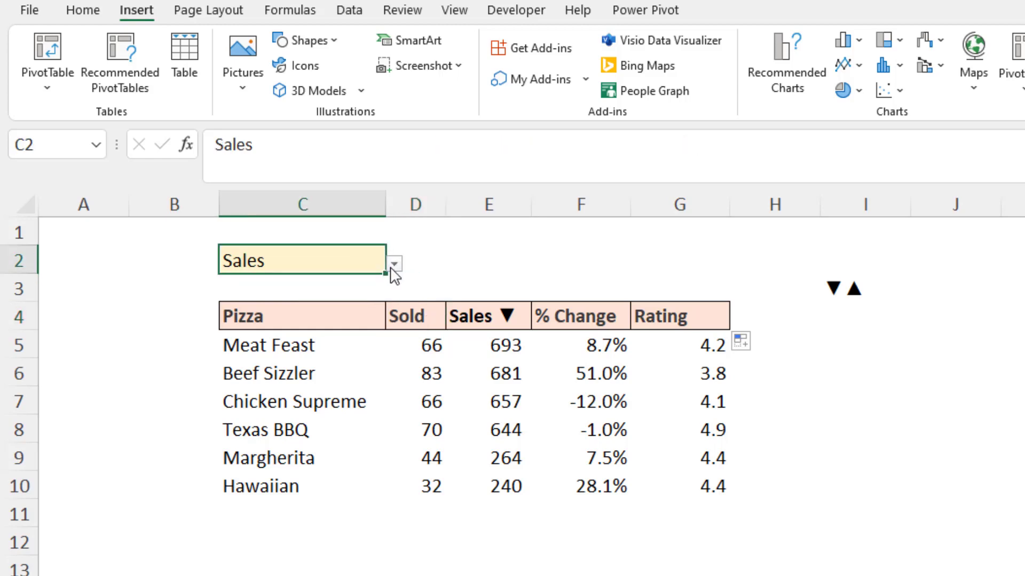
left_click(394, 264)
left_click(367, 284)
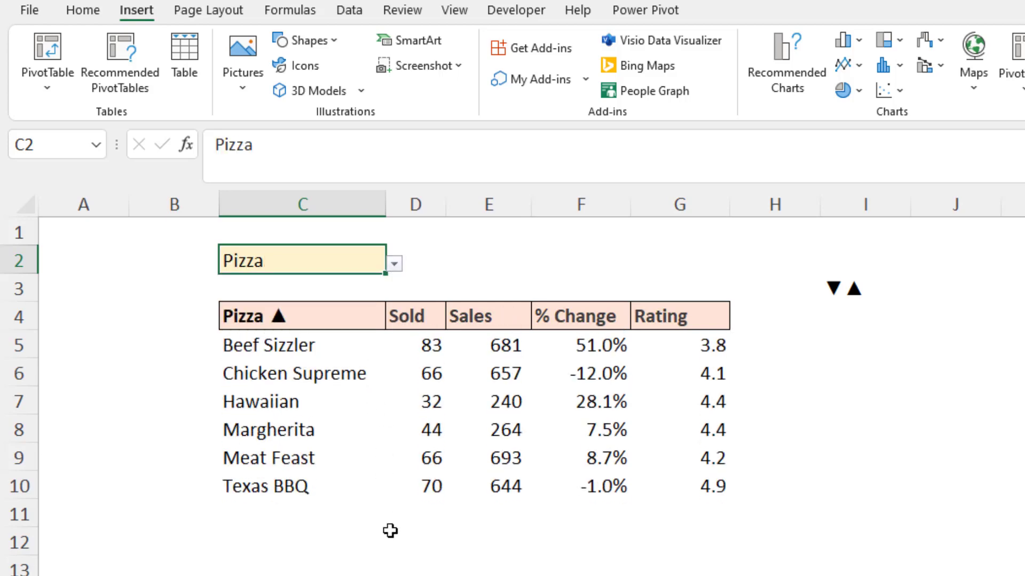
left_click(395, 263)
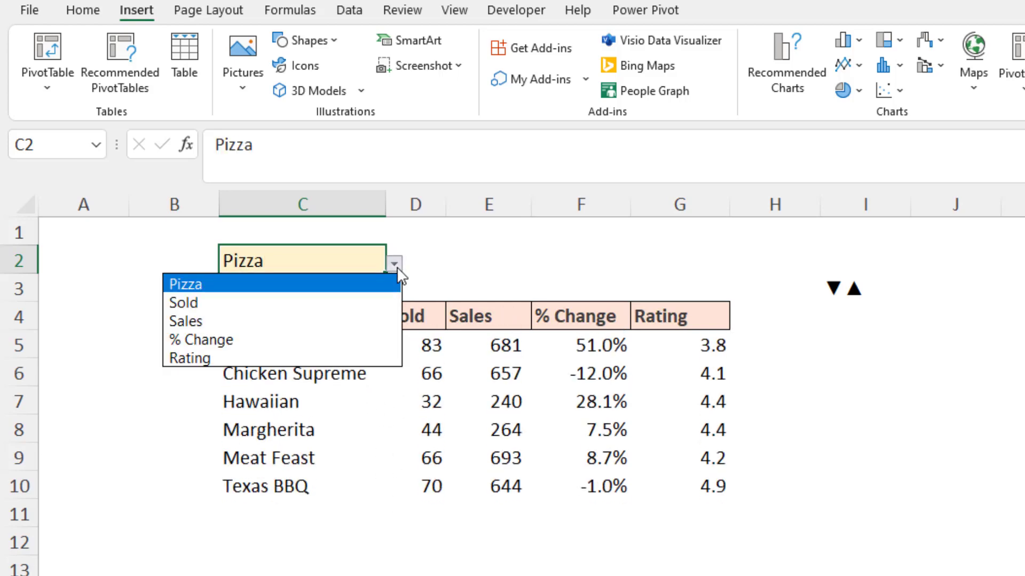
left_click(276, 355)
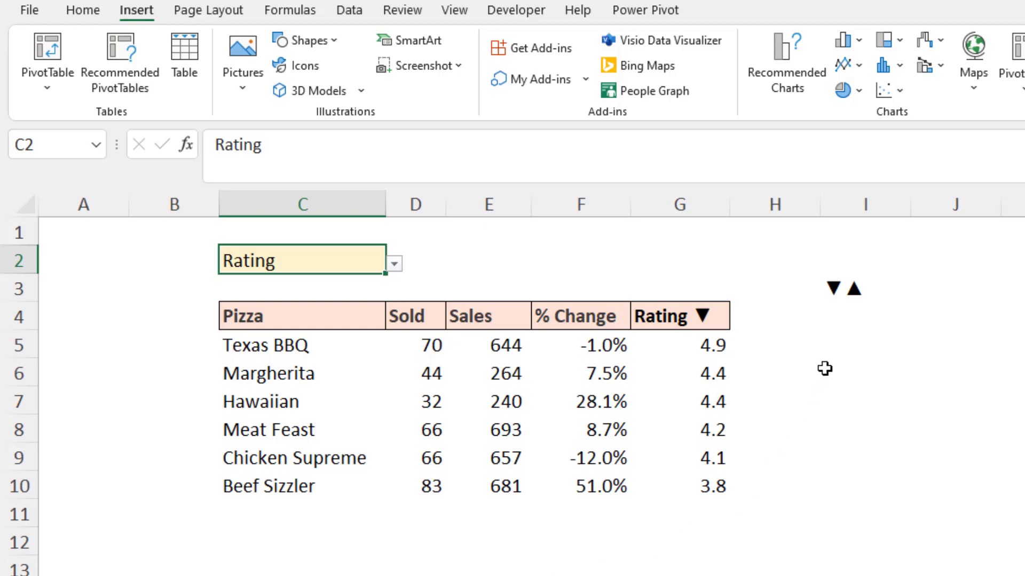
Clear the spare ▼▲ symbols from cell I3
left_click(853, 292)
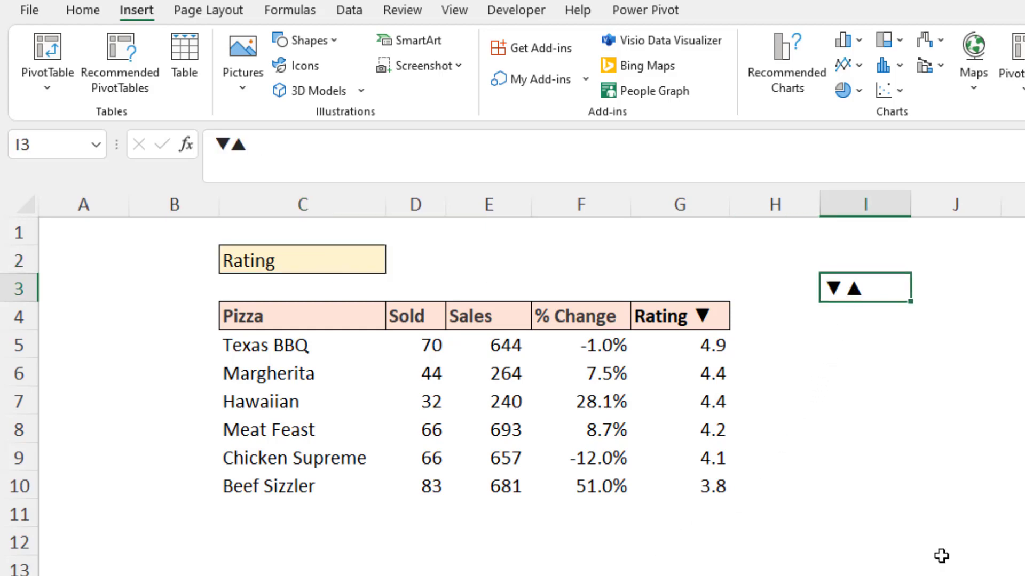
key("Delete")
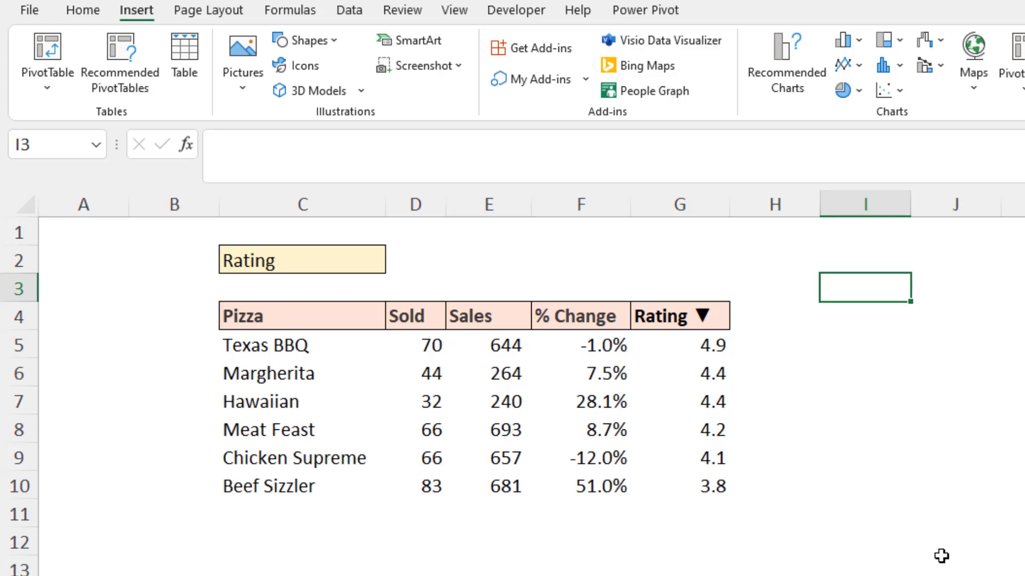
left_click(678, 316)
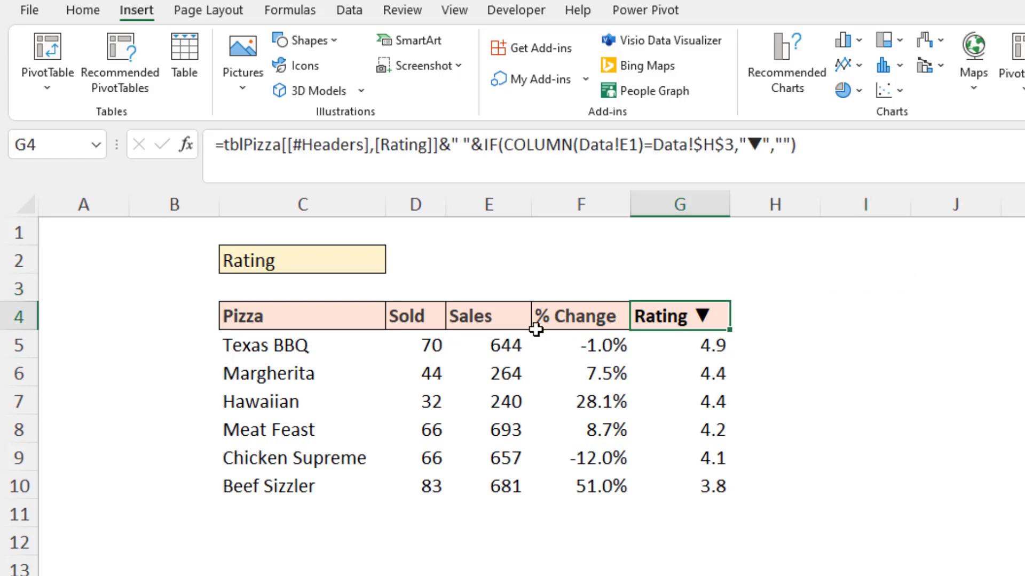
Replace the " " separator in the C4 header formula with a CHAR(10) line break
double_click(348, 315)
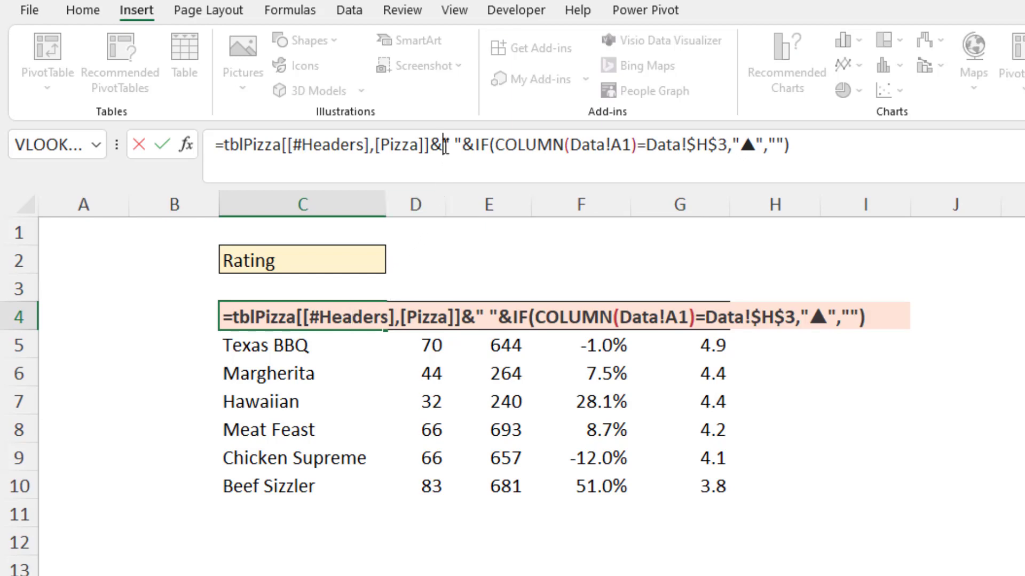
left_click_drag(444, 145, 462, 145)
type("char#")
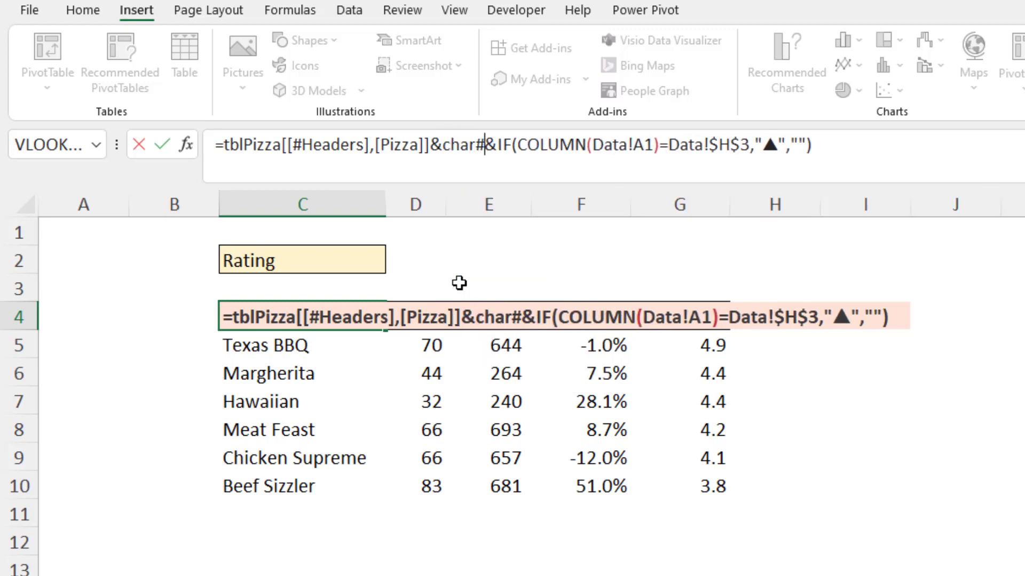
key("BackSpace")
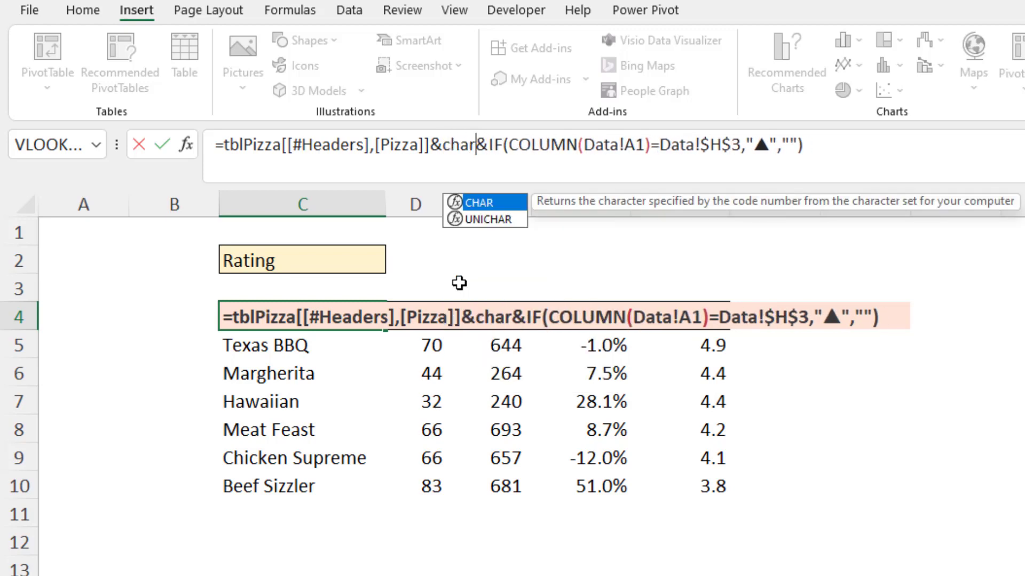
type("(10)")
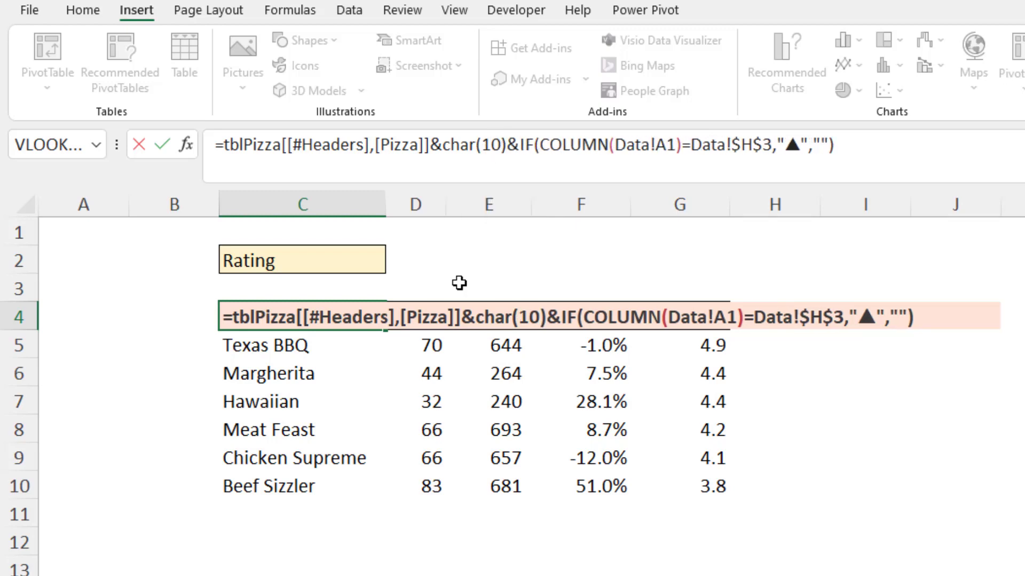
key("Return")
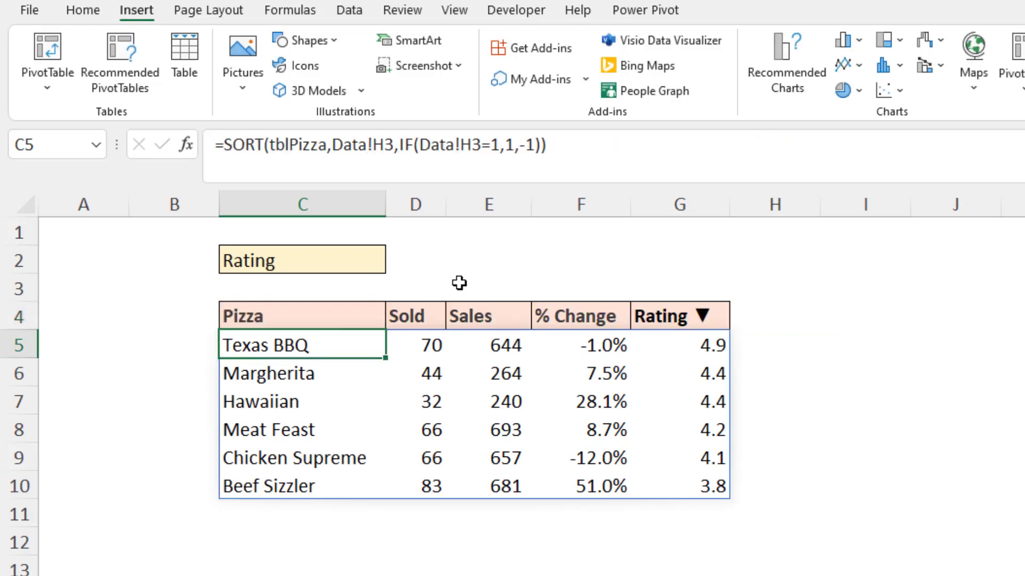
Replace the " " separator in the D4 header formula with CHAR(10), and fill the formula across to G4
left_click(434, 320)
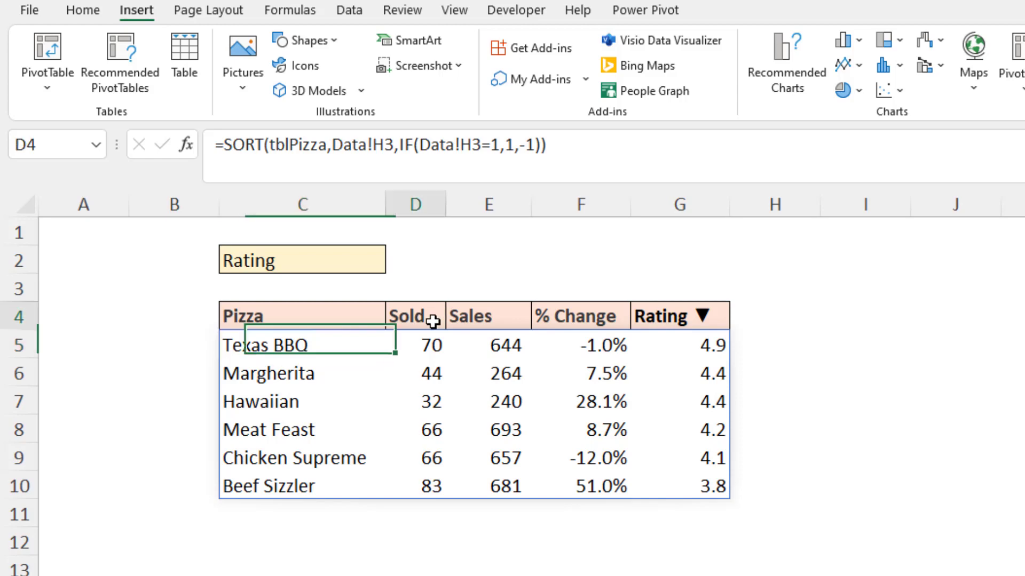
double_click(446, 138)
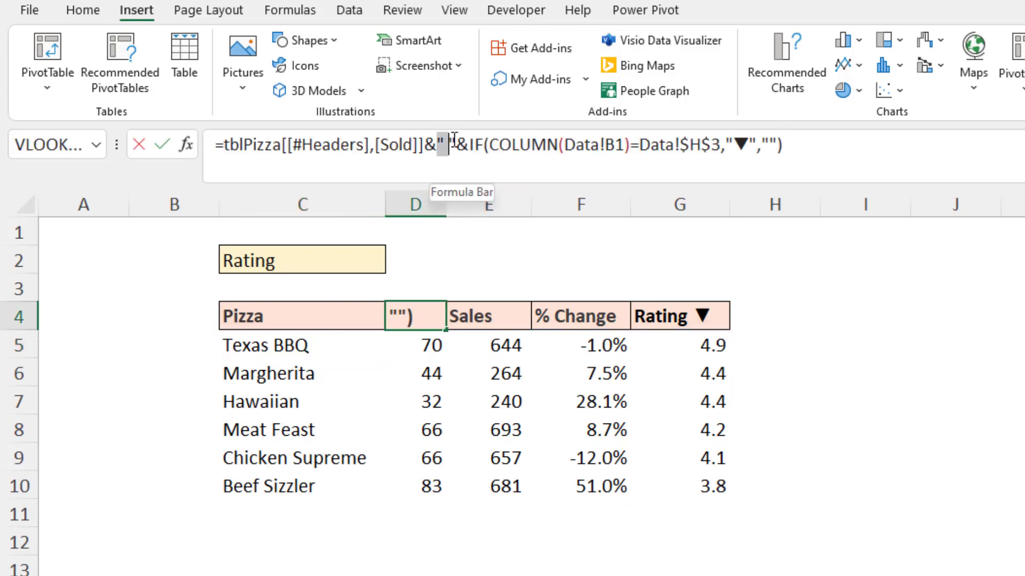
type("char(10")
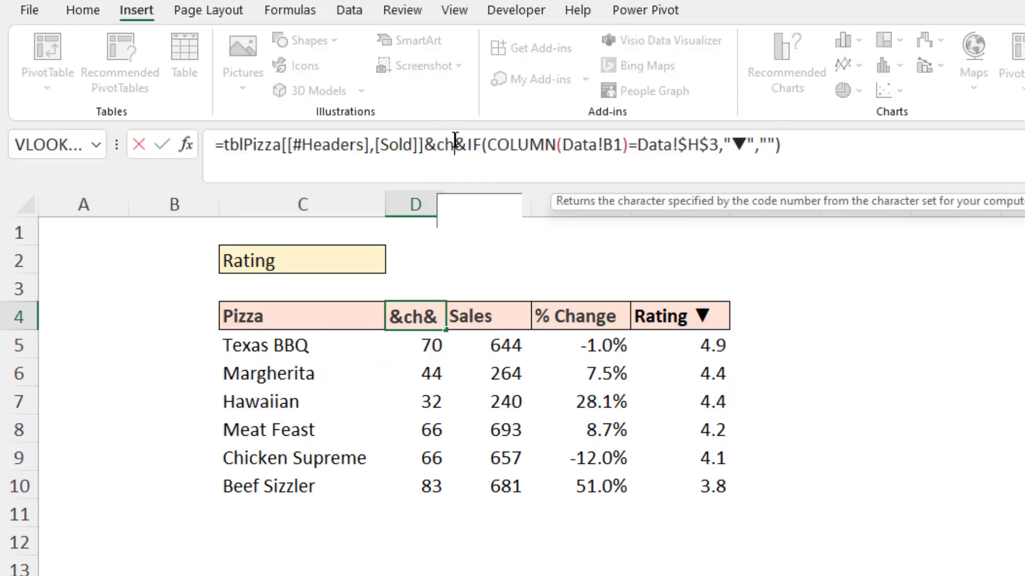
type(")")
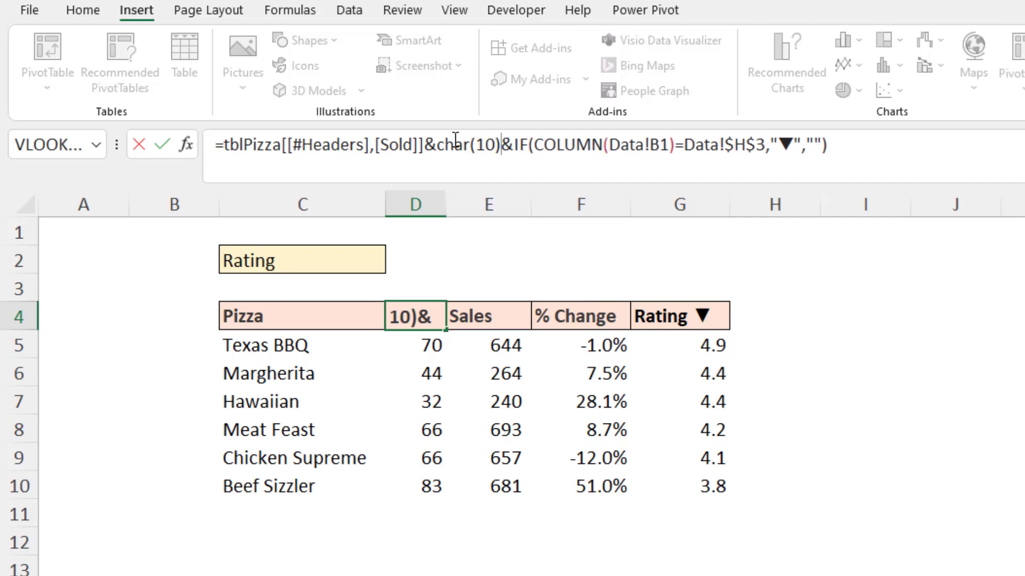
key("Return")
left_click_drag(441, 327, 704, 320)
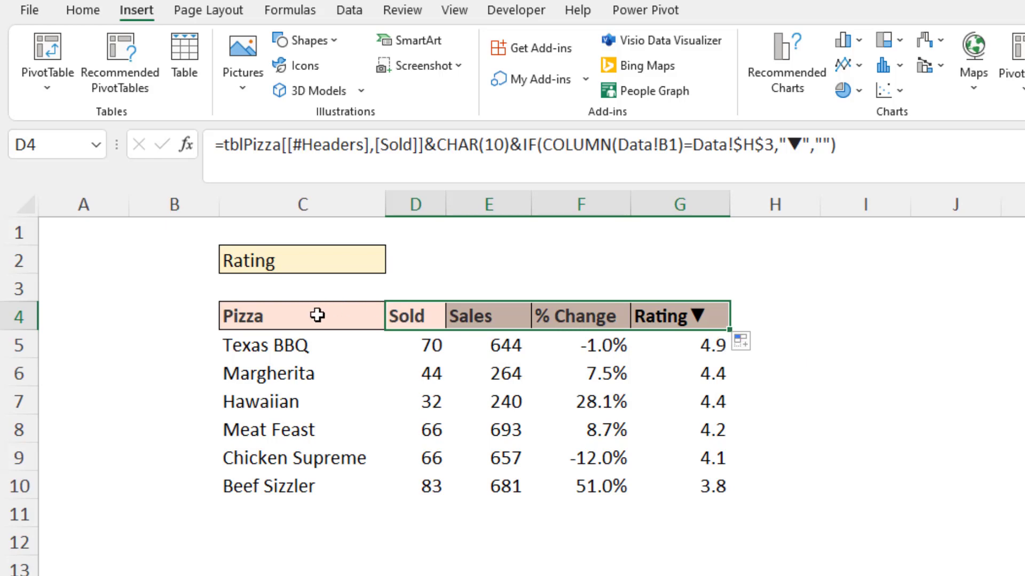
Turn on text wrapping for the report's header cells C4 to G4
left_click_drag(320, 315, 671, 313)
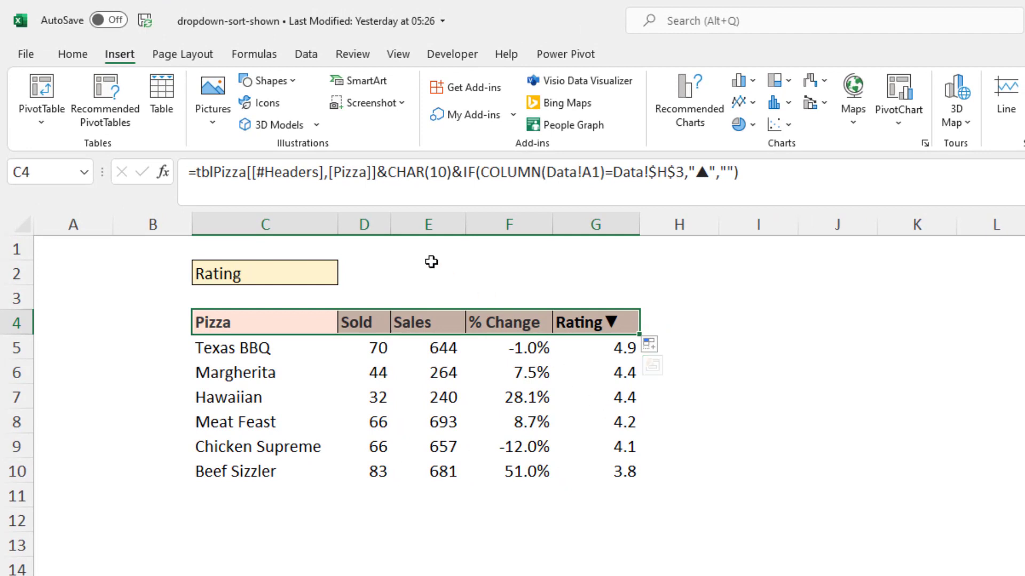
left_click(72, 55)
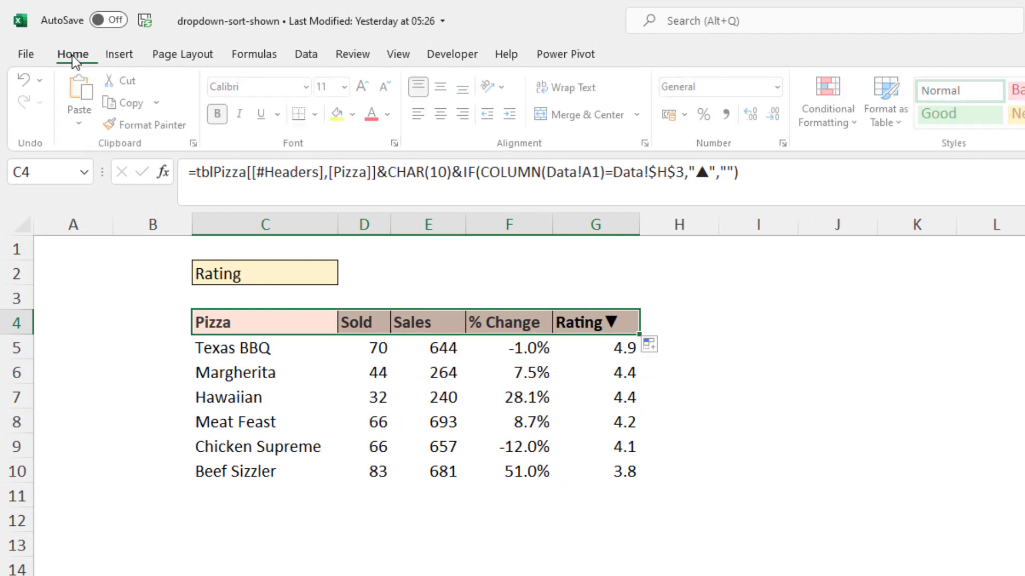
left_click(557, 89)
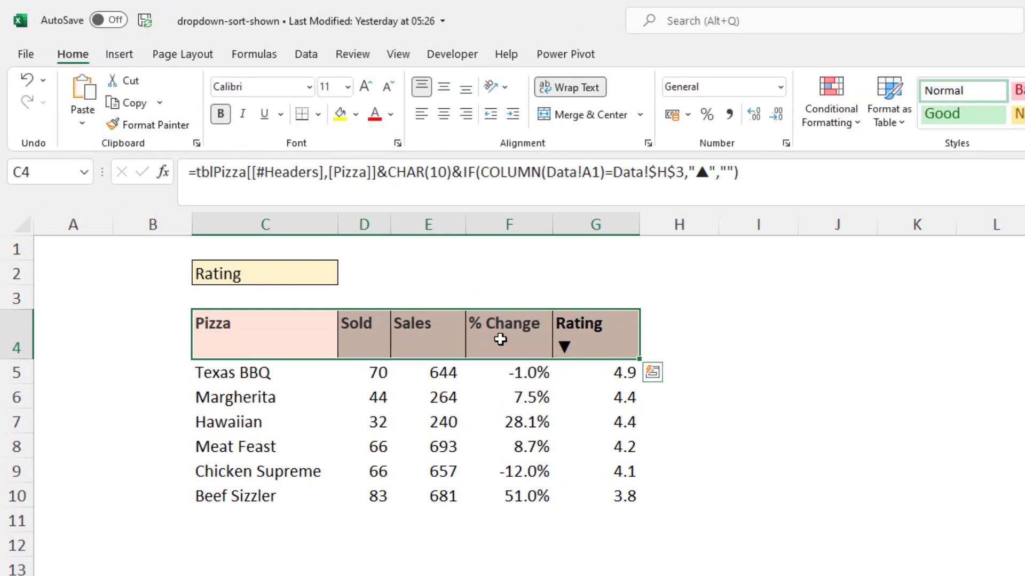
Test the two-line headers by choosing first Pizza and finally Sales in the C2 sort dropdown
left_click(302, 275)
left_click(345, 276)
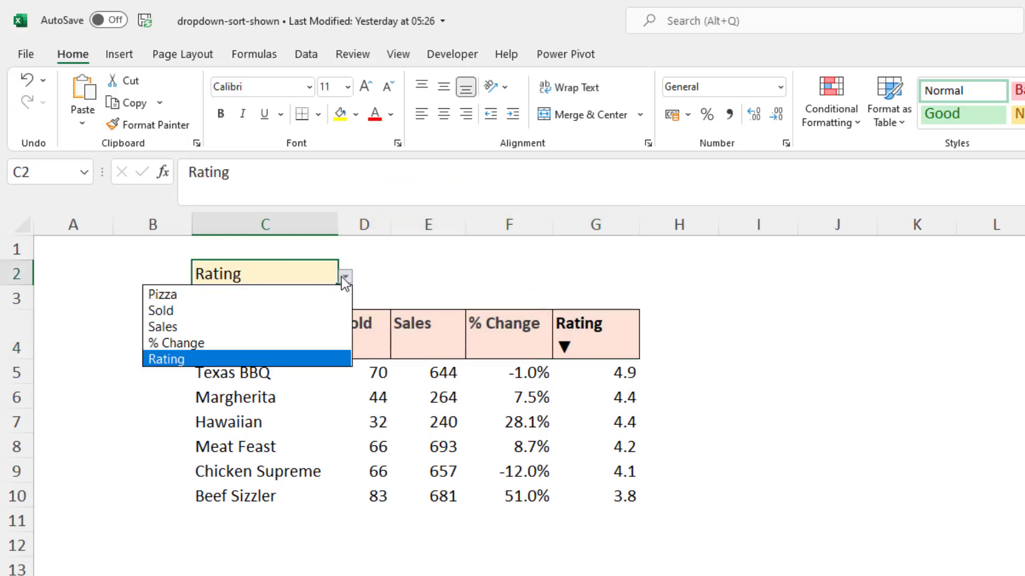
left_click(328, 292)
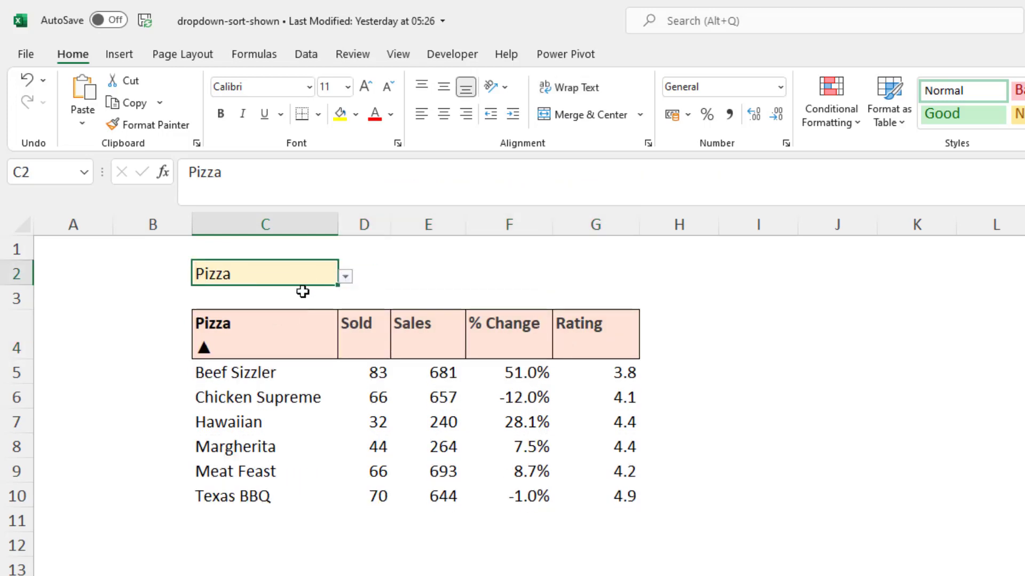
left_click(347, 276)
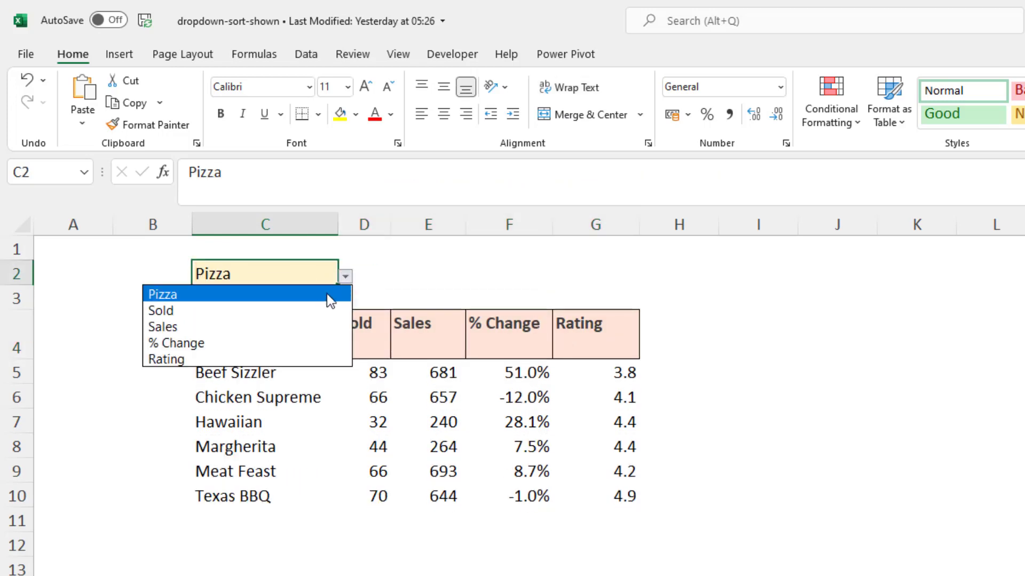
left_click(310, 325)
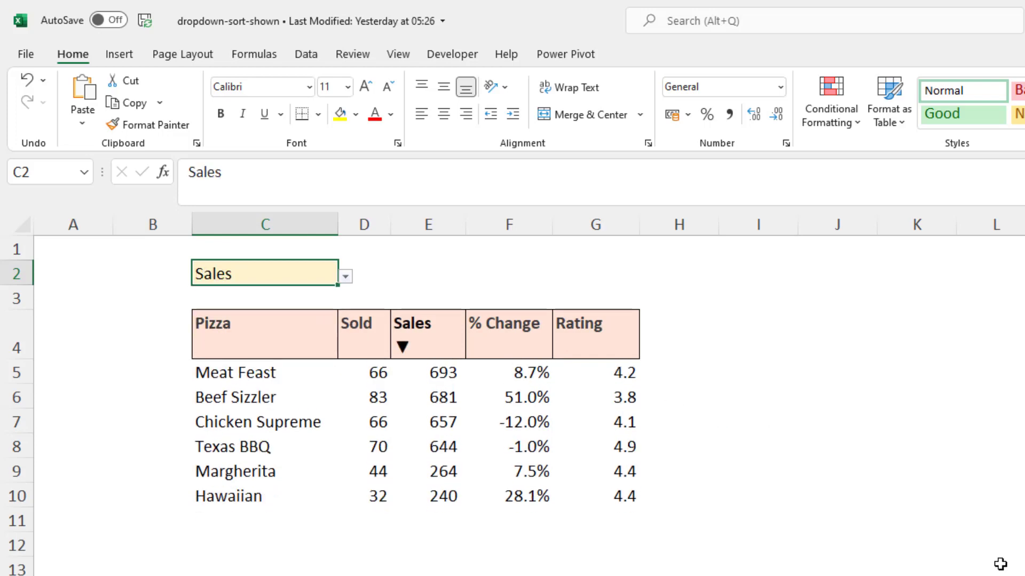